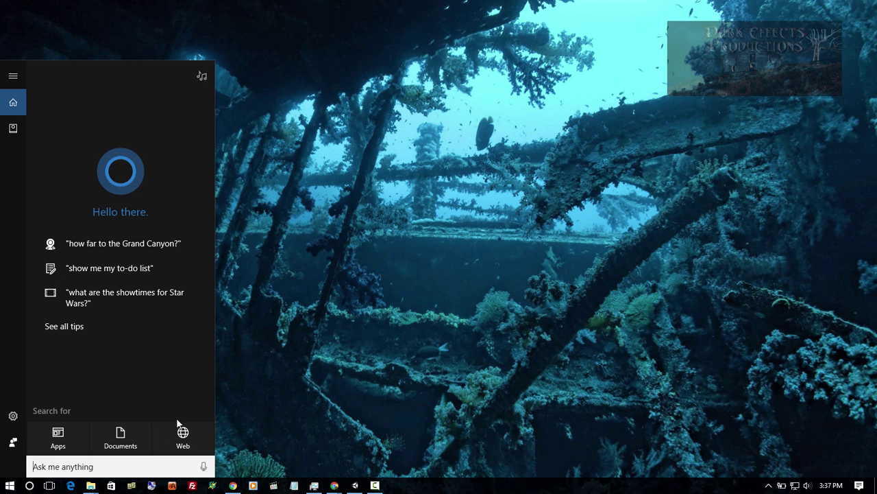
- Run winver to check the installed Windows version and close the About Windows dialog
type("w")
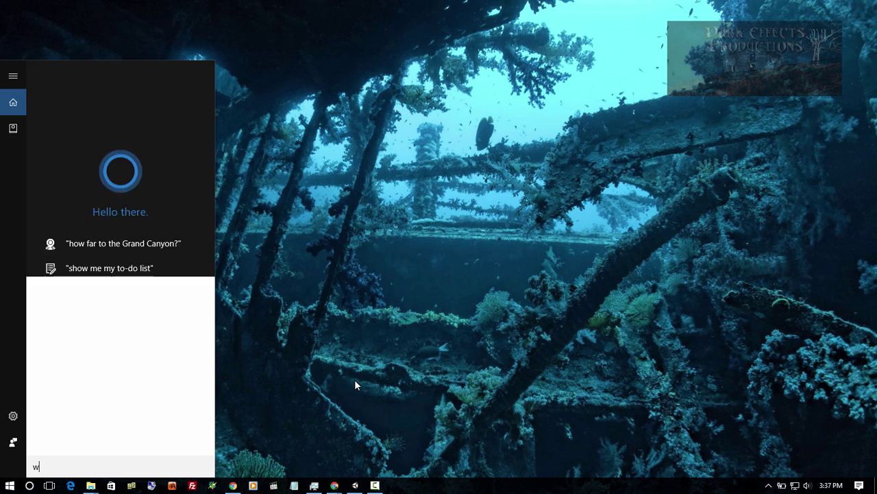
type("inver")
key("Return")
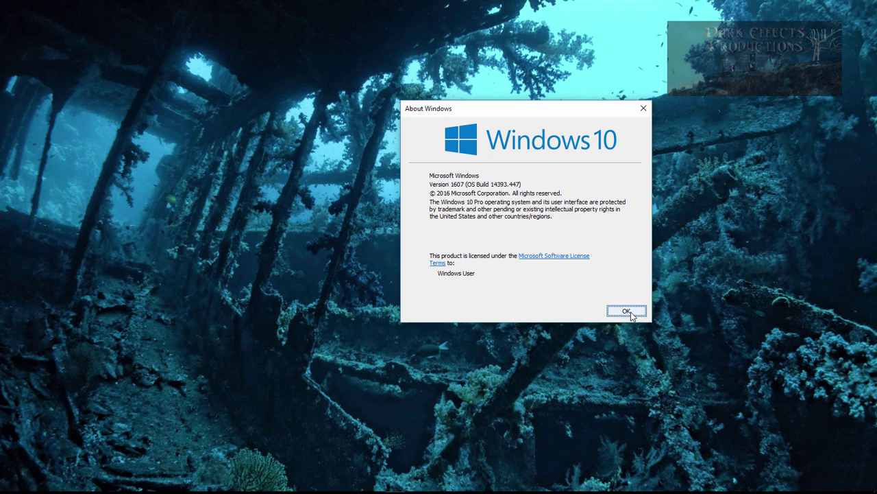
left_click(626, 312)
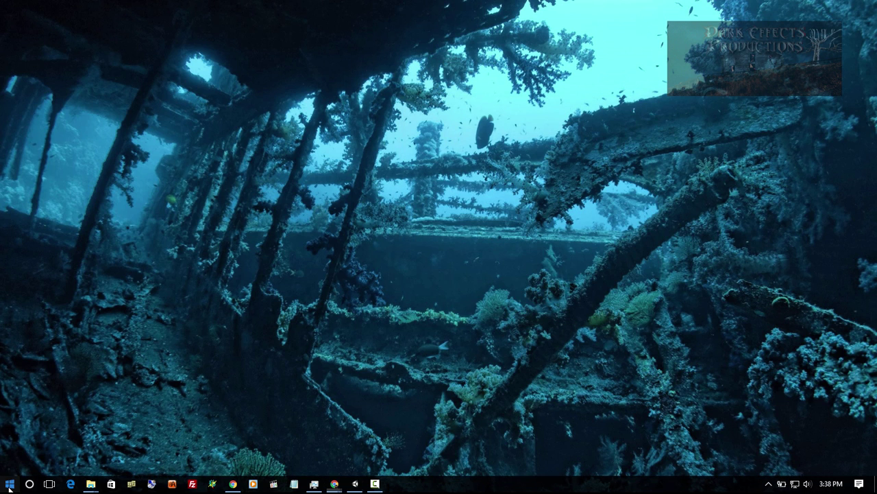
- Open the Privacy section of Windows Settings
left_click(9, 485)
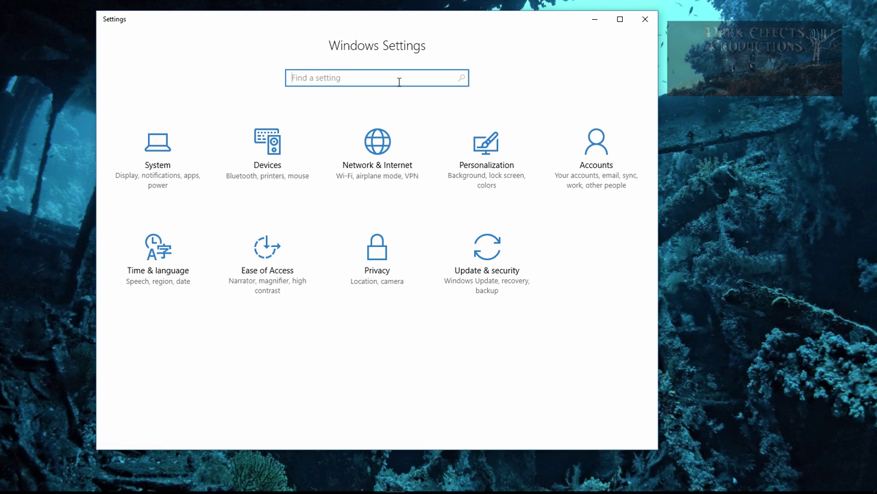
left_click(374, 255)
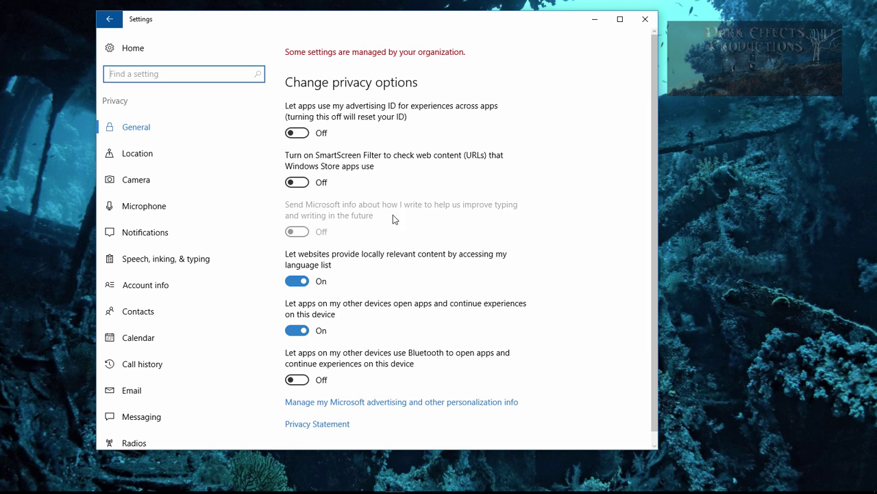
- Try to turn on Get to know me in the speech, inking and typing privacy settings
left_click(193, 259)
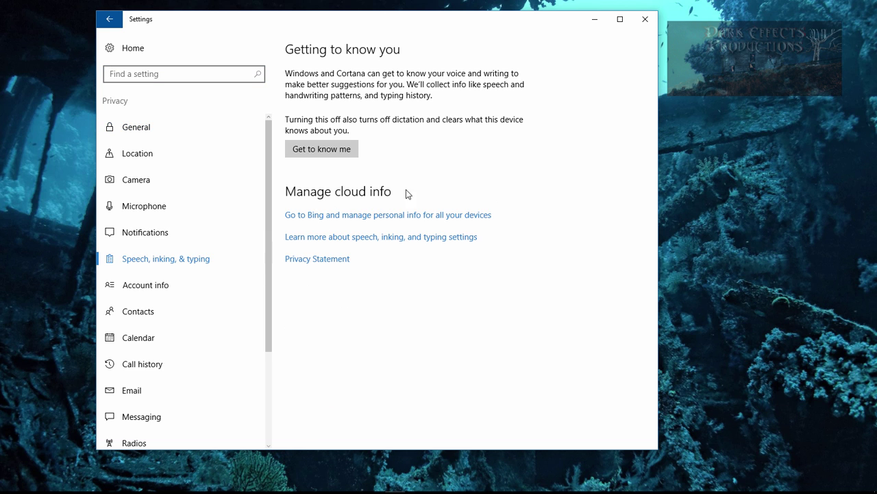
left_click(316, 153)
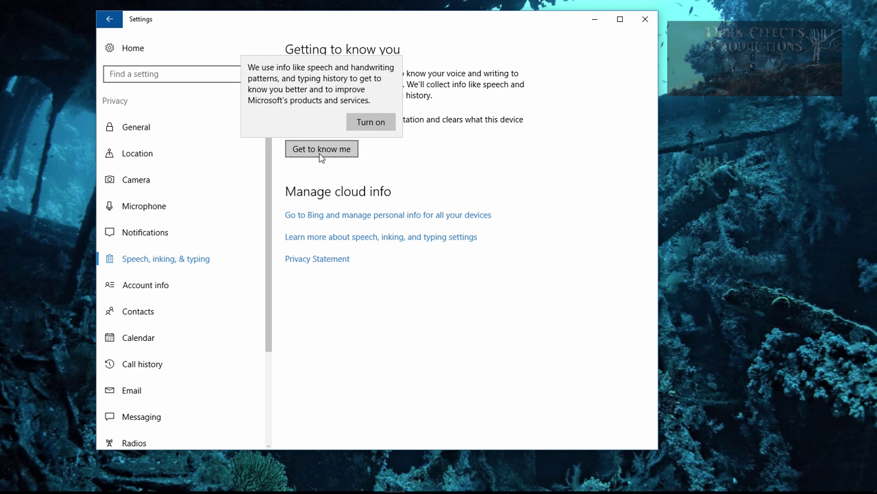
left_click(373, 124)
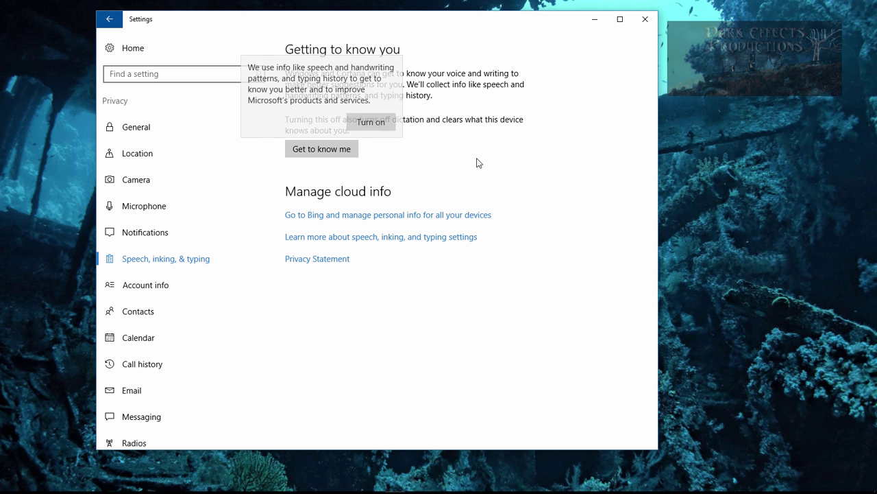
- From the general privacy options, review the web page for managing Microsoft advertising and personalization info, and close it
left_click(138, 128)
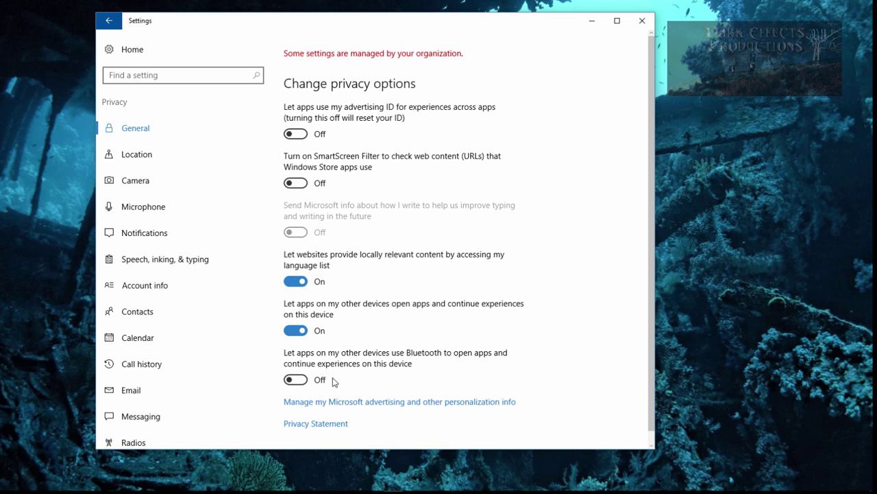
scroll(542, 338, "down", 1)
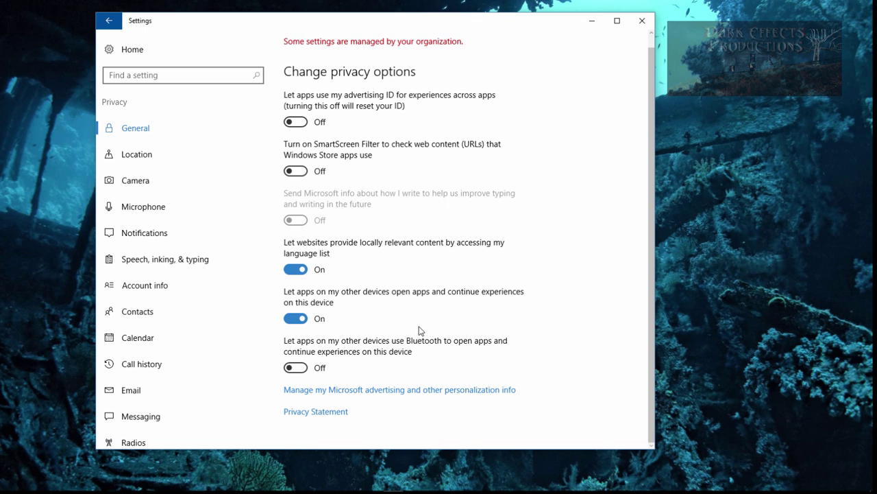
left_click(417, 396)
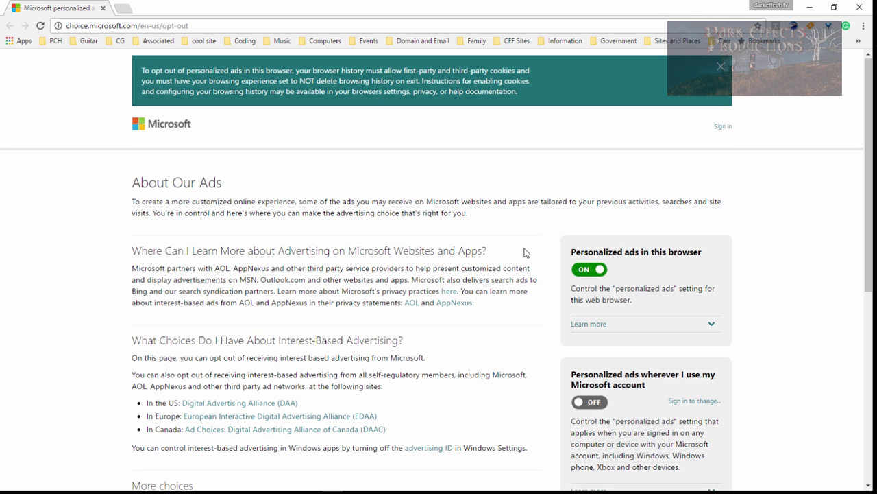
scroll(525, 252, "down", 2)
scroll(525, 251, "up", 2)
scroll(528, 240, "down", 1)
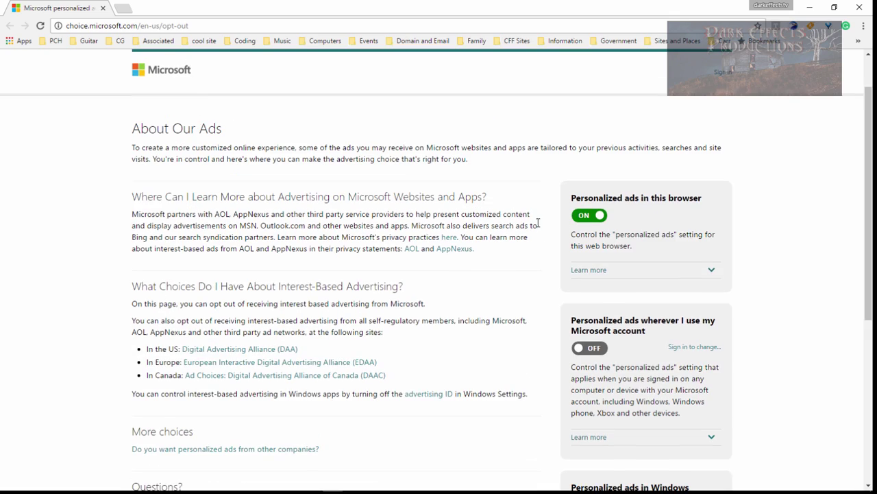
left_click(859, 7)
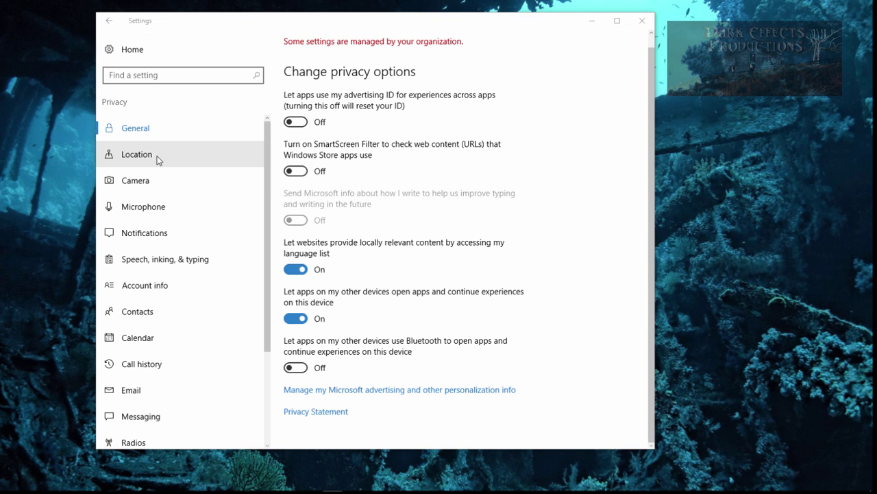
- Examine the location privacy settings, including location service, default location, history, per-app precise location access and geofencing
left_click(178, 161)
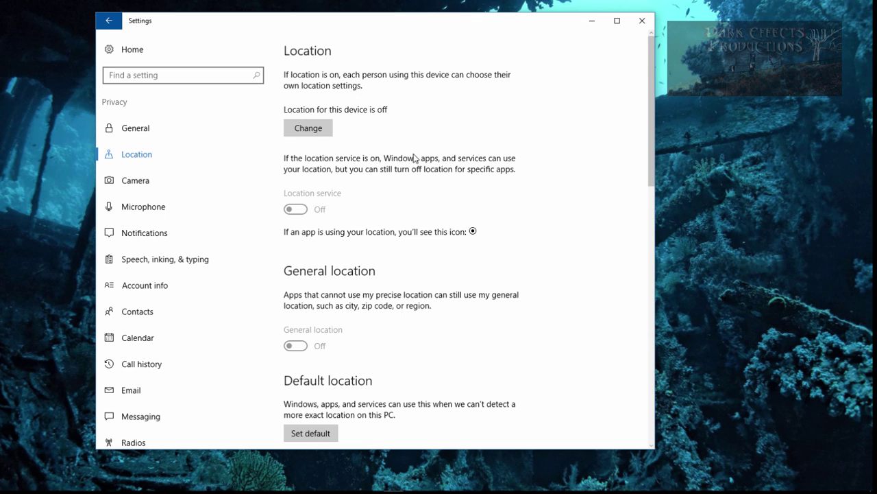
scroll(555, 166, "down", 3)
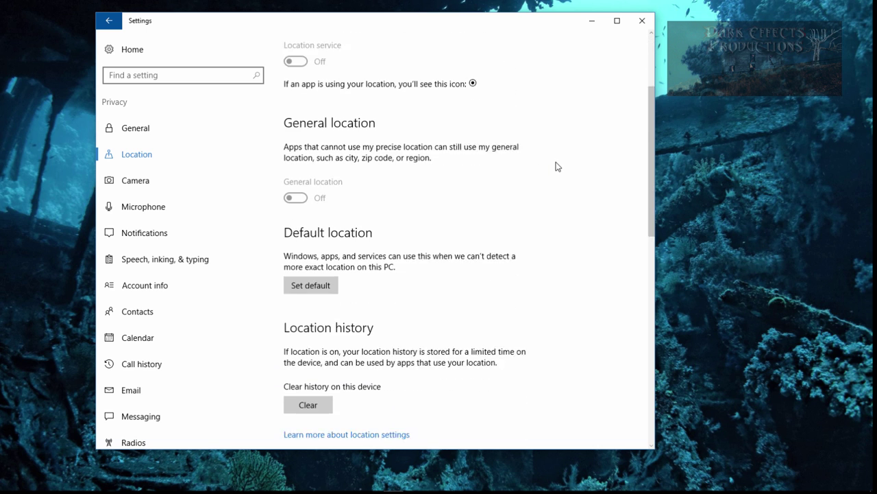
scroll(556, 167, "down", 6)
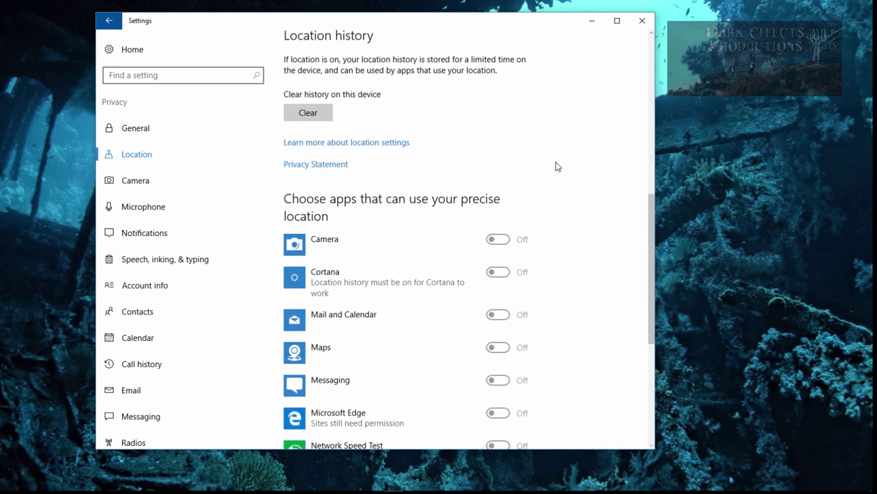
scroll(559, 166, "down", 3)
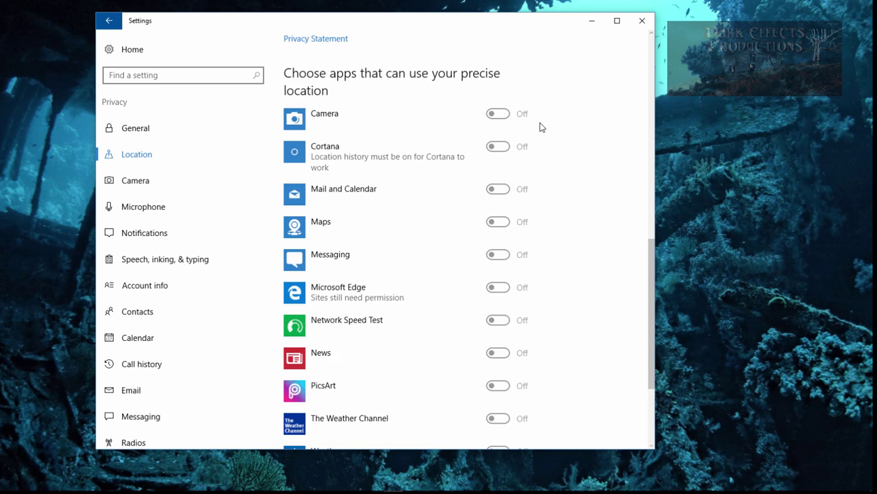
scroll(538, 137, "down", 3)
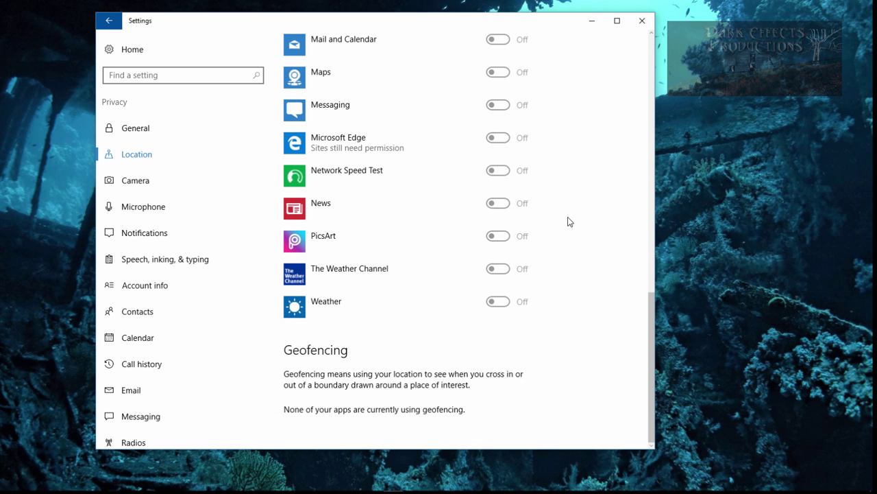
scroll(567, 221, "up", 3)
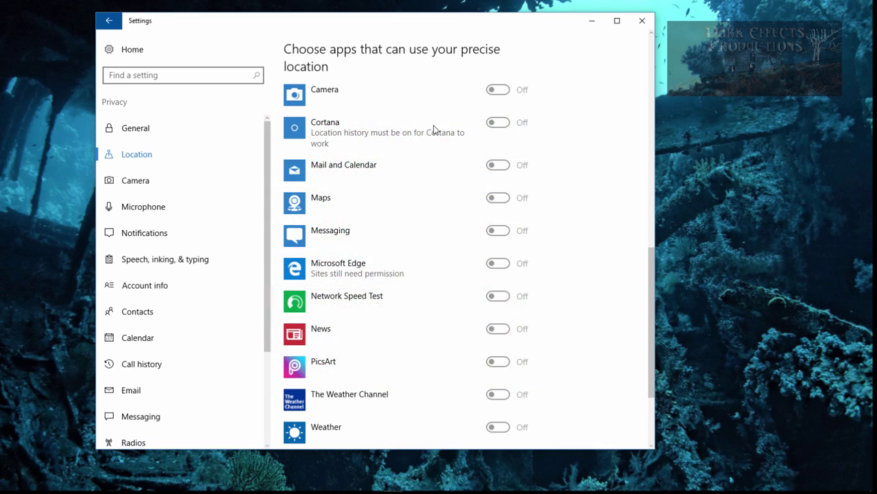
scroll(572, 157, "up", 4)
scroll(571, 157, "down", 5)
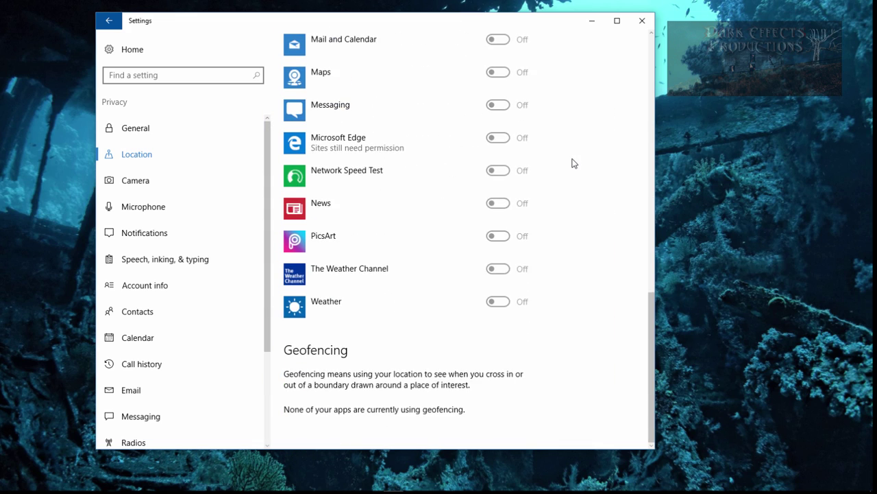
scroll(574, 162, "up", 10)
scroll(407, 62, "down", 1)
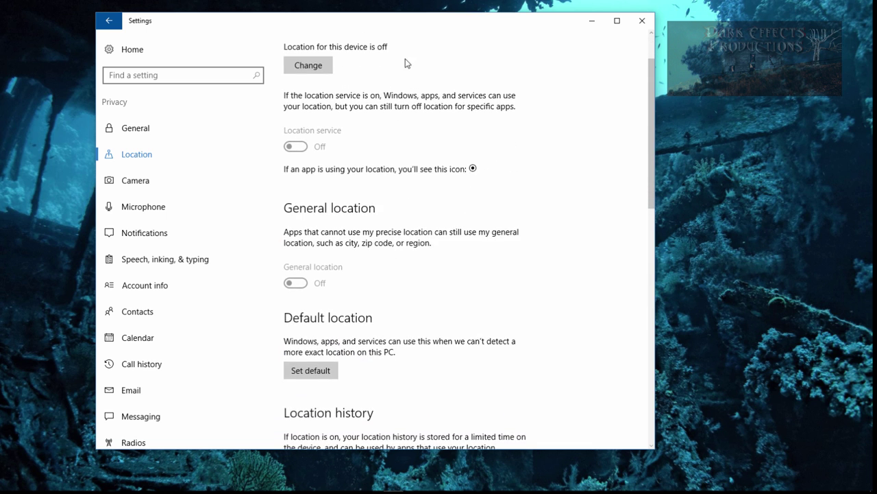
scroll(398, 88, "up", 1)
scroll(418, 158, "down", 4)
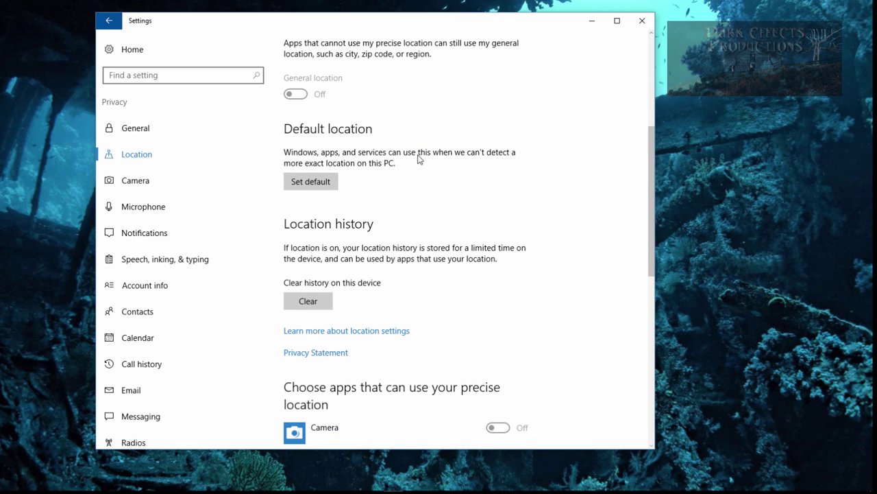
- Turn off camera access for every listed app, from Adobe Photoshop Express through Translator, leaving general camera access on
left_click(167, 183)
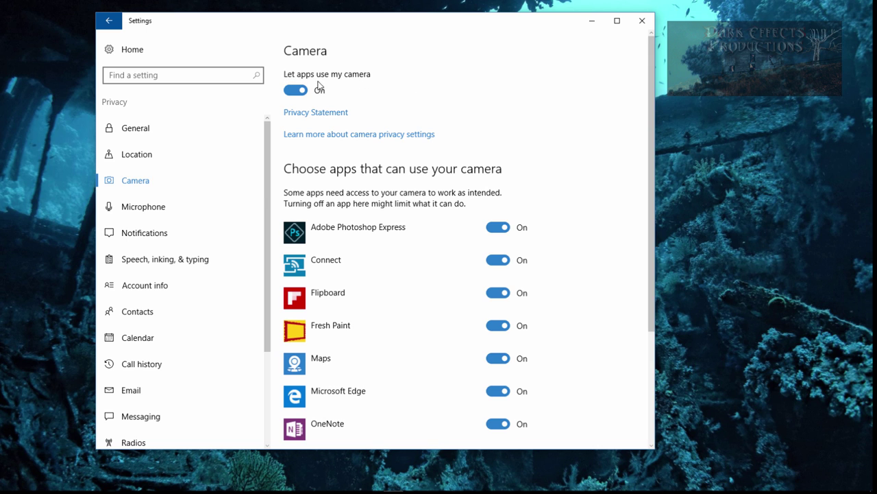
scroll(585, 155, "down", 4)
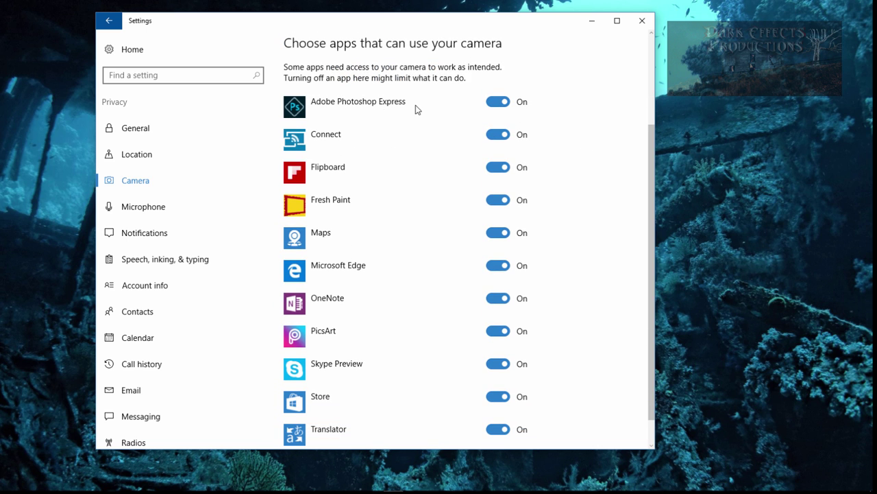
left_click(498, 135)
left_click(498, 167)
left_click(498, 200)
left_click(498, 232)
left_click(498, 265)
left_click(498, 299)
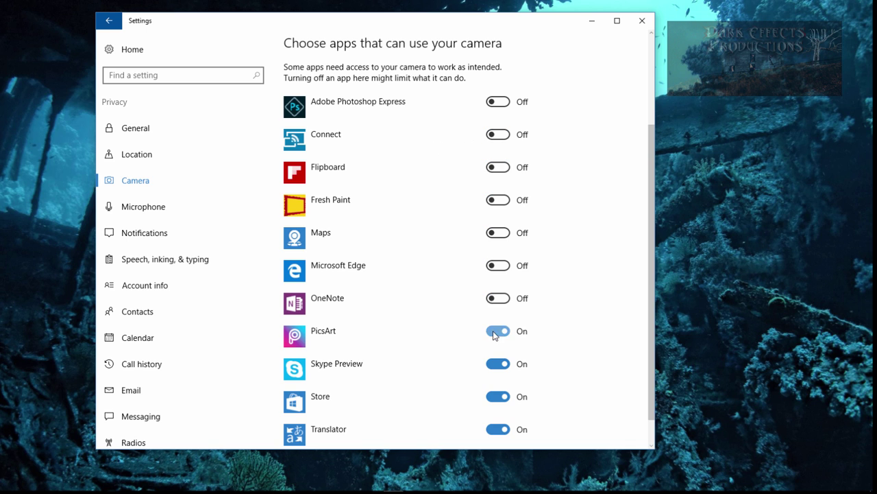
left_click(498, 331)
scroll(496, 333, "down", 1)
left_click(497, 332)
scroll(574, 302, "up", 3)
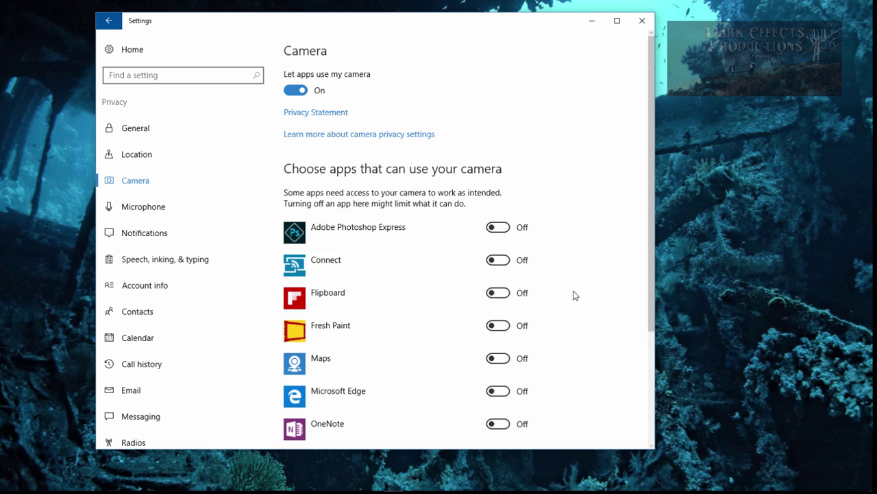
- Review the general camera switch and the per-app camera permissions
scroll(562, 252, "down", 3)
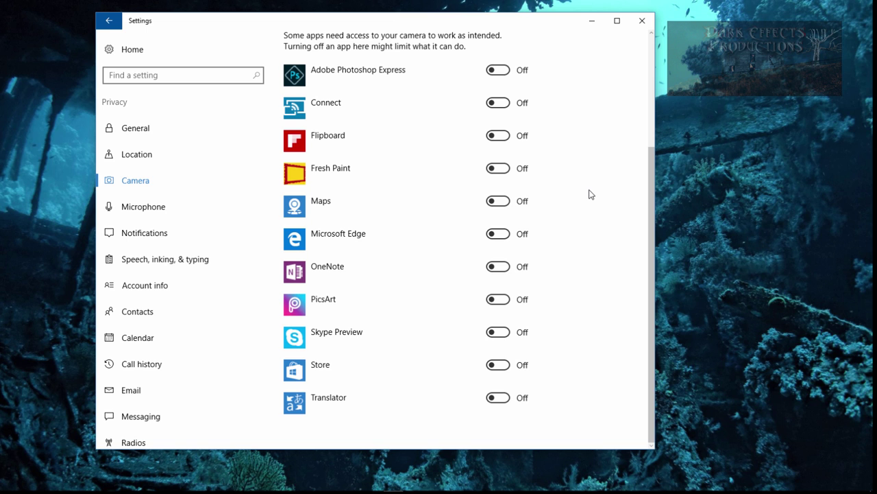
scroll(588, 198, "up", 1)
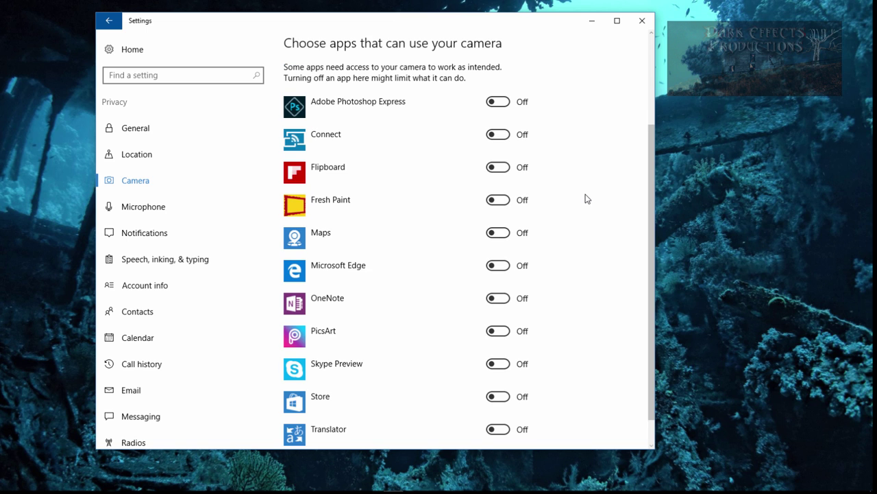
scroll(586, 199, "down", 1)
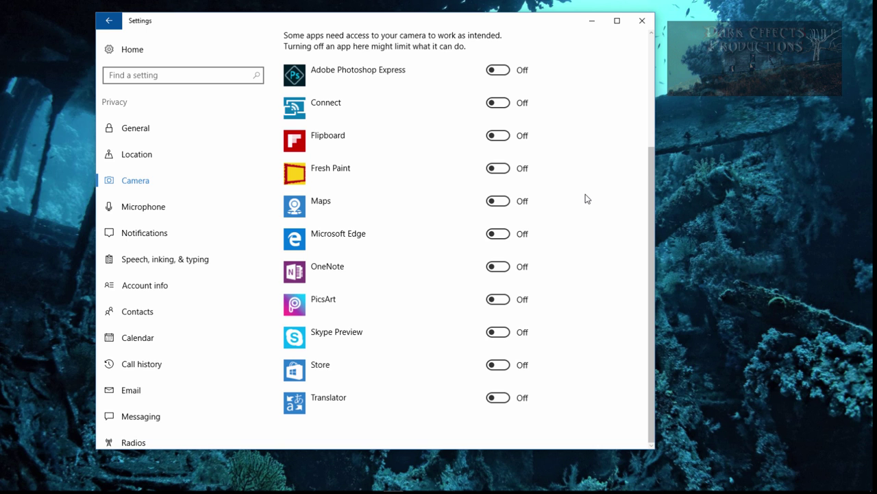
scroll(586, 198, "up", 4)
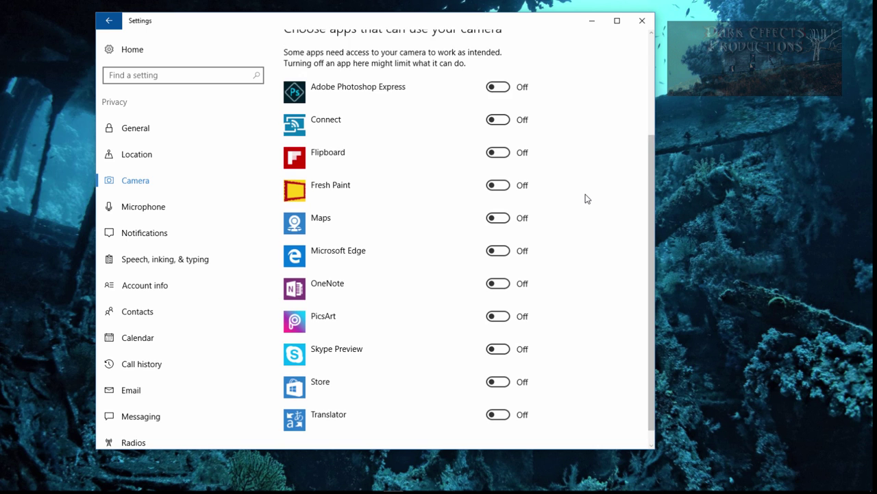
scroll(586, 199, "up", 1)
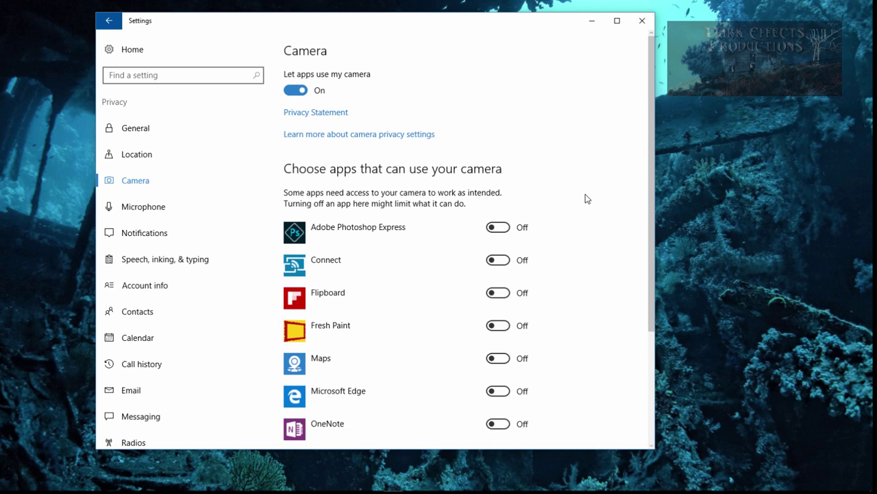
scroll(586, 199, "down", 5)
scroll(586, 198, "down", 1)
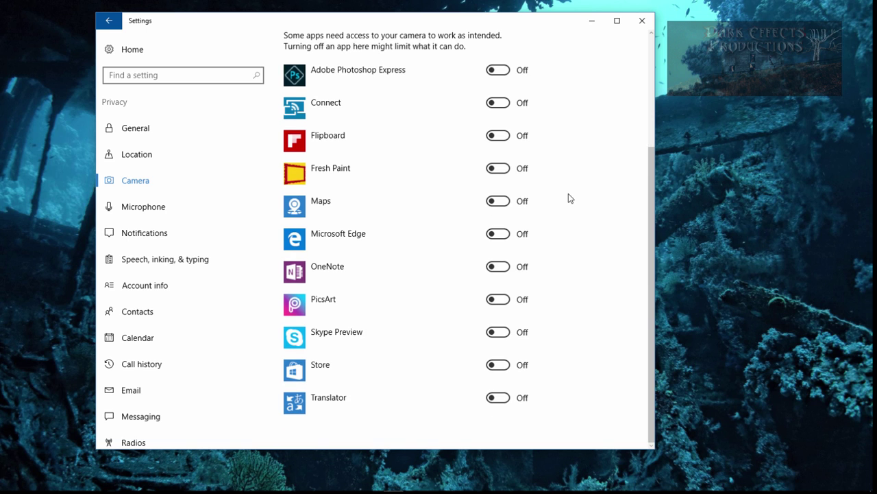
- Turn off microphone access for Xbox, Store, Skype Preview, Microsoft Edge and Microsoft account, leaving OneNote allowed
left_click(162, 208)
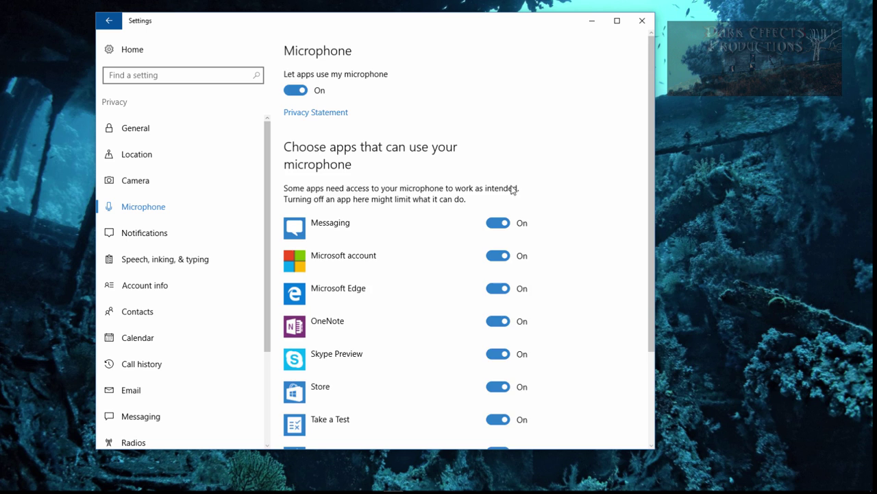
scroll(542, 194, "down", 2)
scroll(568, 170, "down", 2)
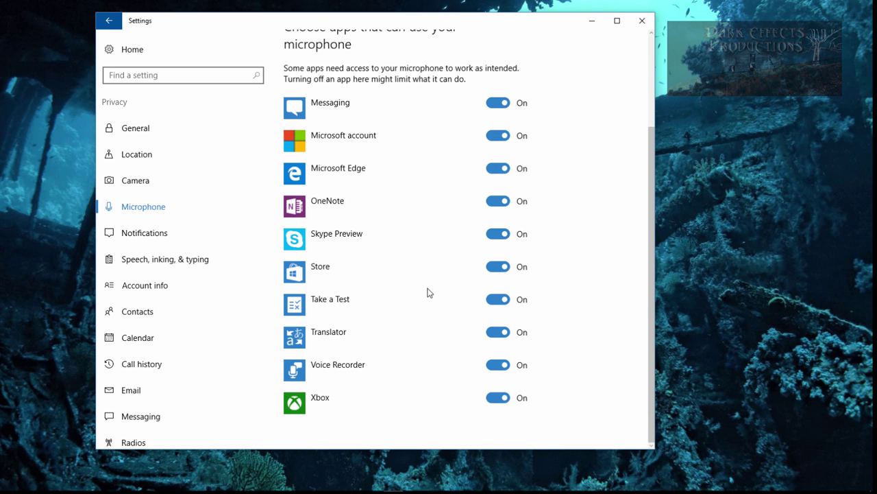
left_click(497, 403)
left_click(498, 267)
left_click(498, 234)
left_click(498, 201)
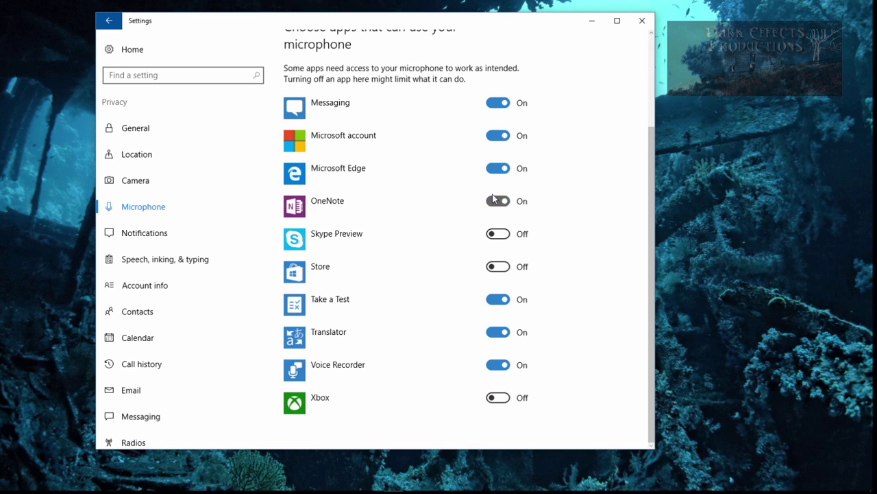
left_click(497, 201)
left_click(498, 168)
left_click(493, 135)
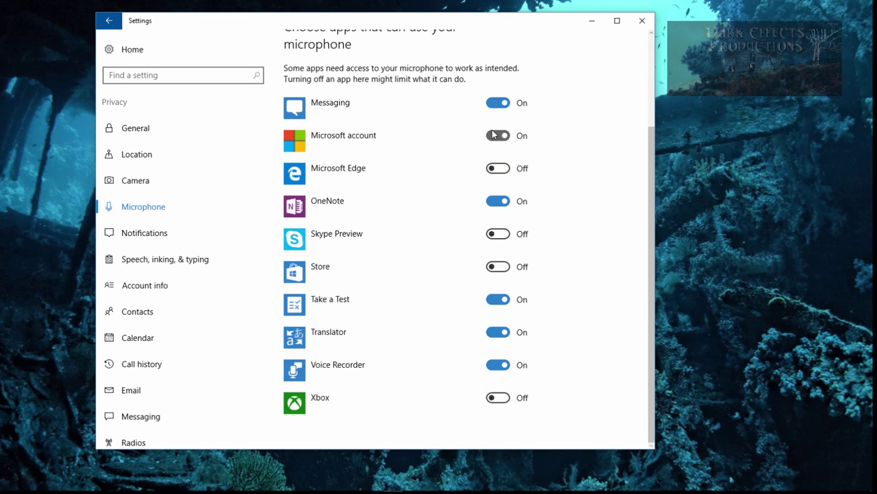
- Review the notifications, speech, inking and typing, and account info privacy settings, trying the notifications access switch off and on
left_click(165, 236)
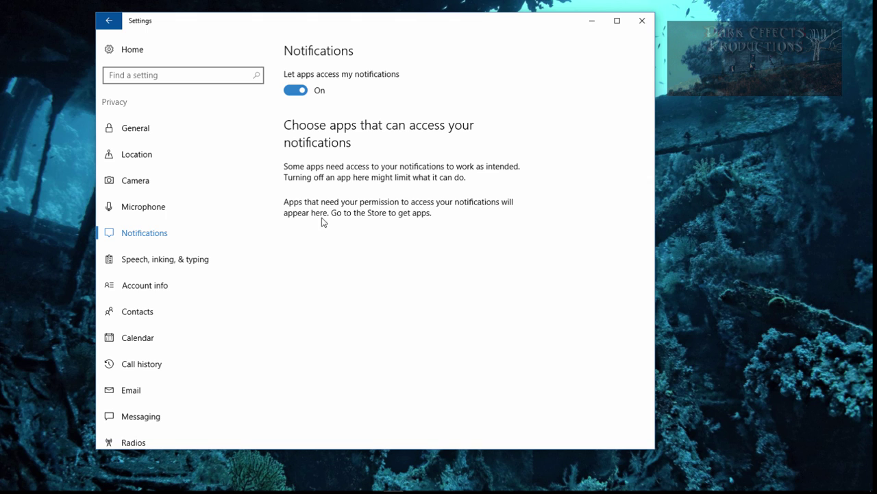
left_click(296, 90)
left_click(296, 90)
left_click(157, 263)
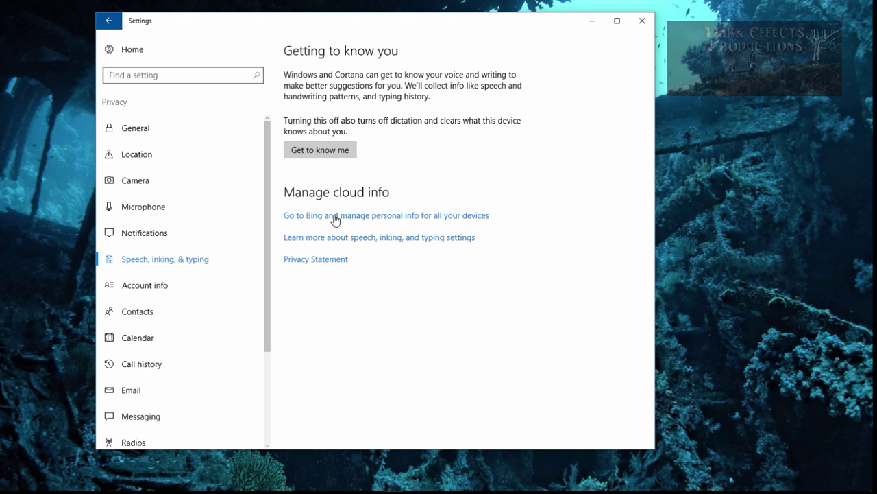
left_click(171, 285)
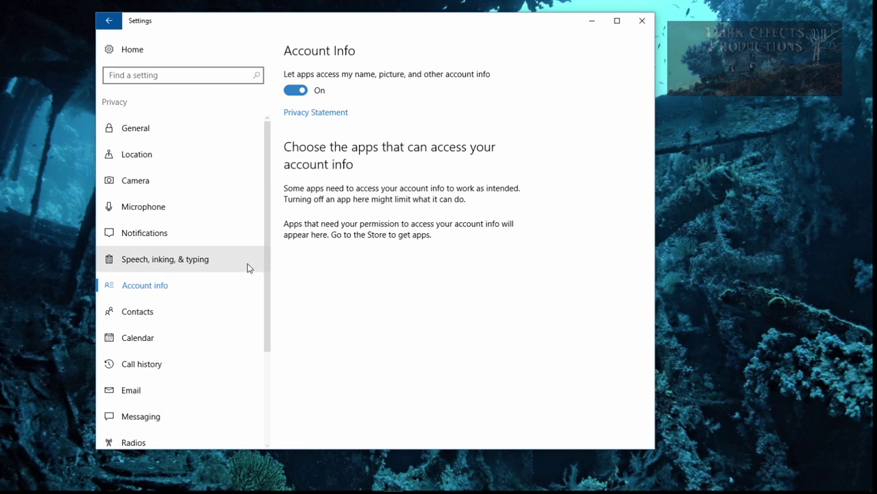
- Turn off contacts access for Voice Recorder, Xbox, Skype Preview, Messaging and Maps, plus the general contacts access
left_click(154, 314)
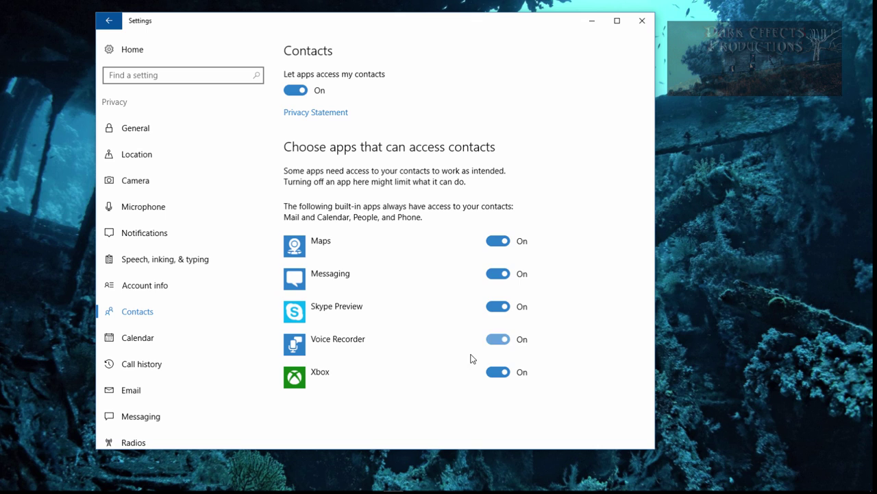
left_click(498, 338)
left_click(492, 373)
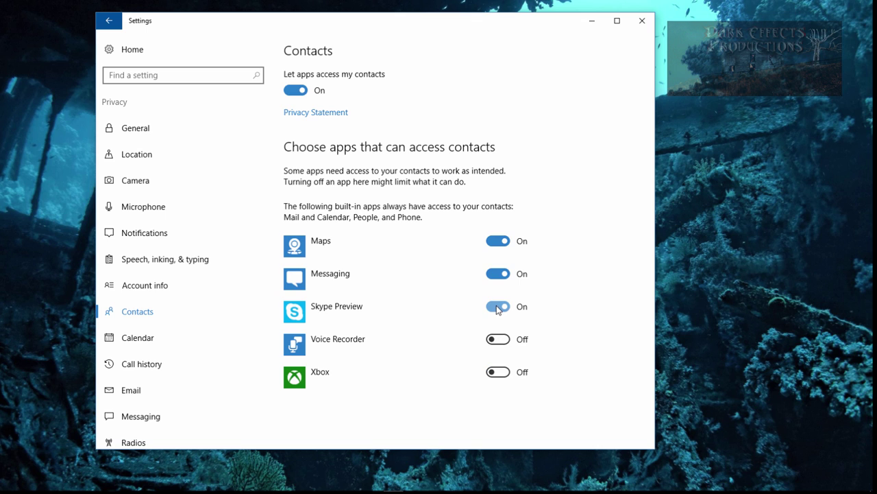
left_click(498, 308)
left_click(495, 275)
left_click(499, 247)
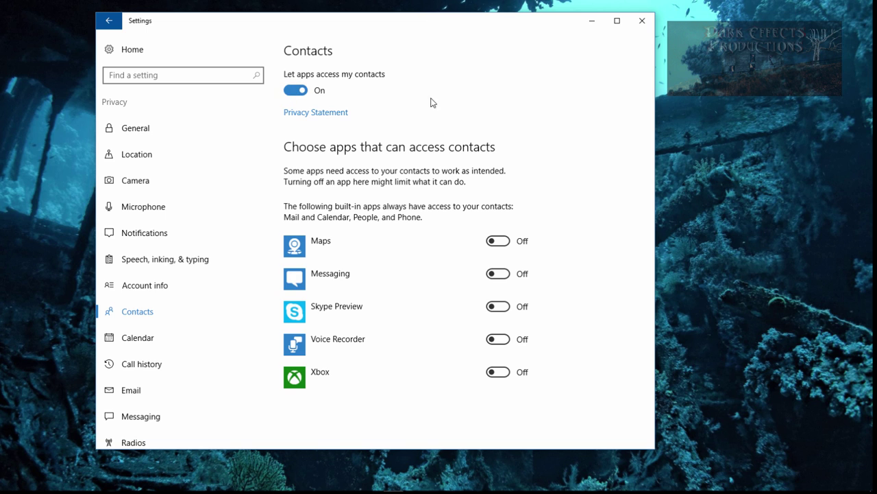
left_click(296, 90)
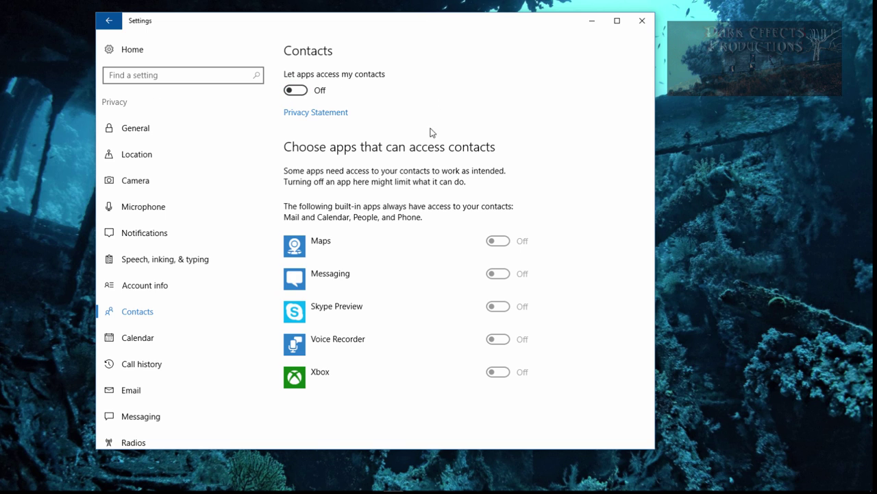
- Review the calendar access settings and turn off general app access to call history
left_click(137, 337)
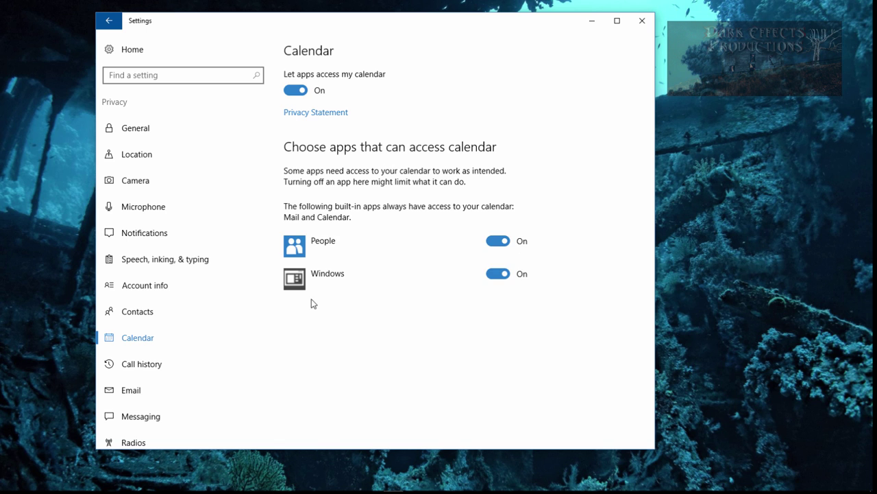
scroll(254, 301, "down", 3)
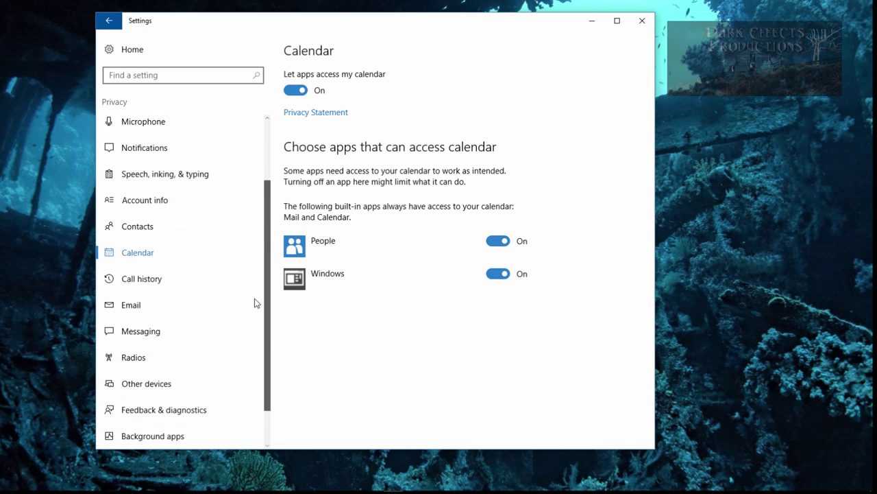
left_click(206, 232)
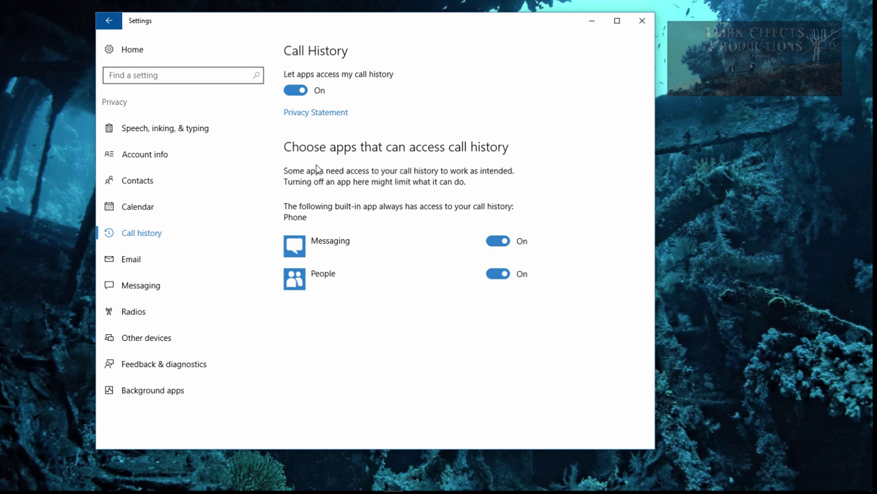
left_click(295, 91)
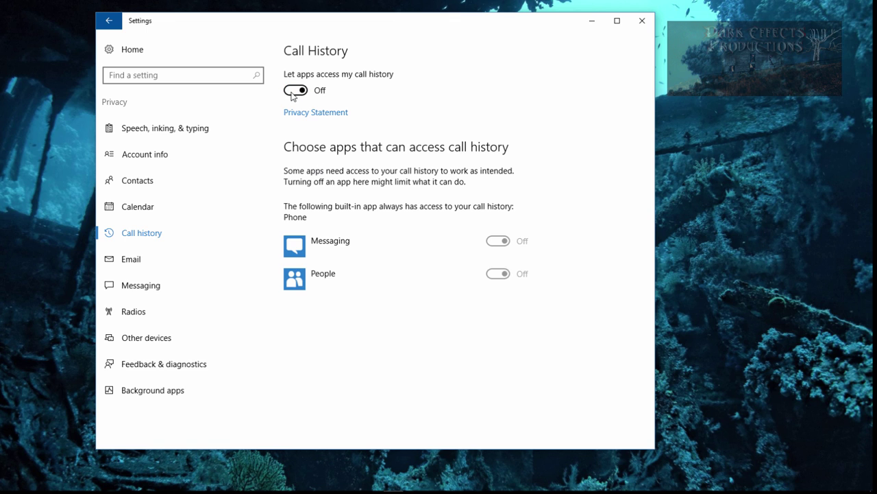
- Turn off general app access to email and to reading or sending messages
left_click(148, 260)
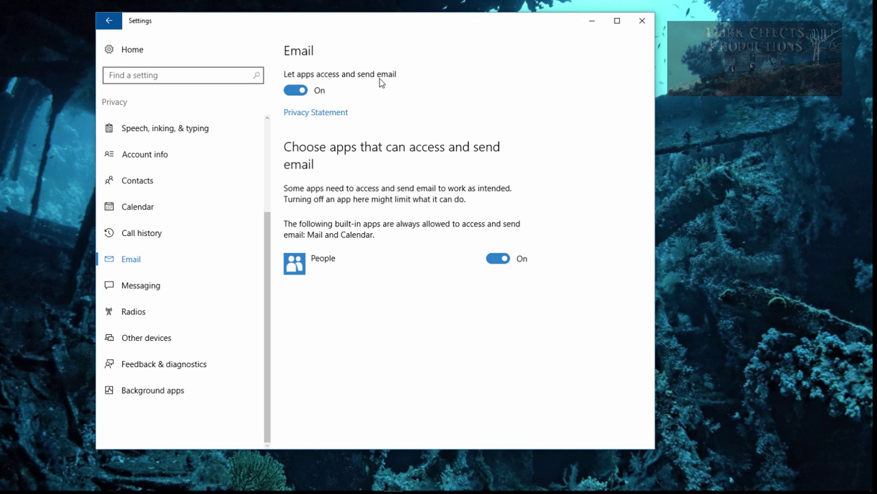
left_click(291, 92)
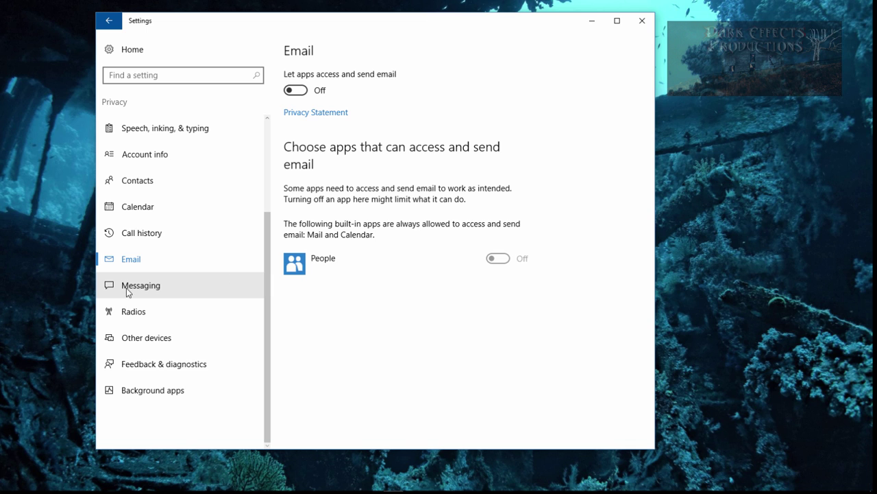
left_click(159, 286)
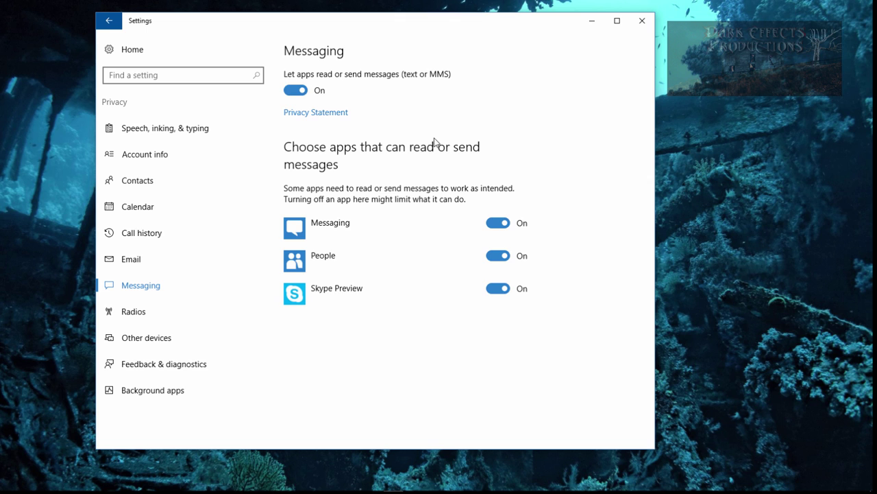
left_click(291, 91)
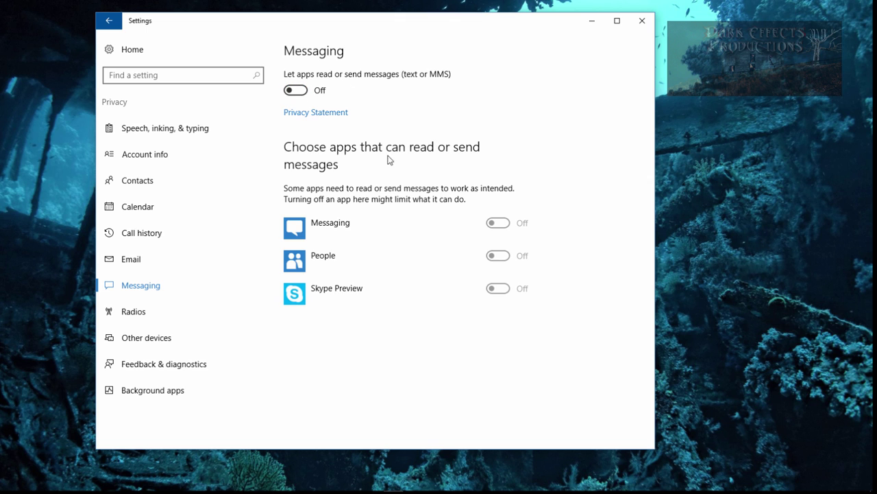
- Turn off app control of radios and automatic sharing and syncing with unpaired wireless devices
left_click(164, 311)
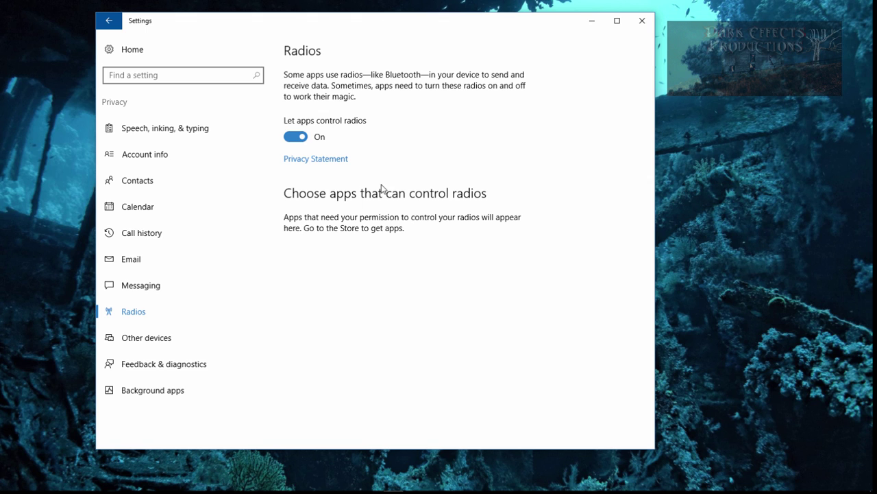
left_click(295, 137)
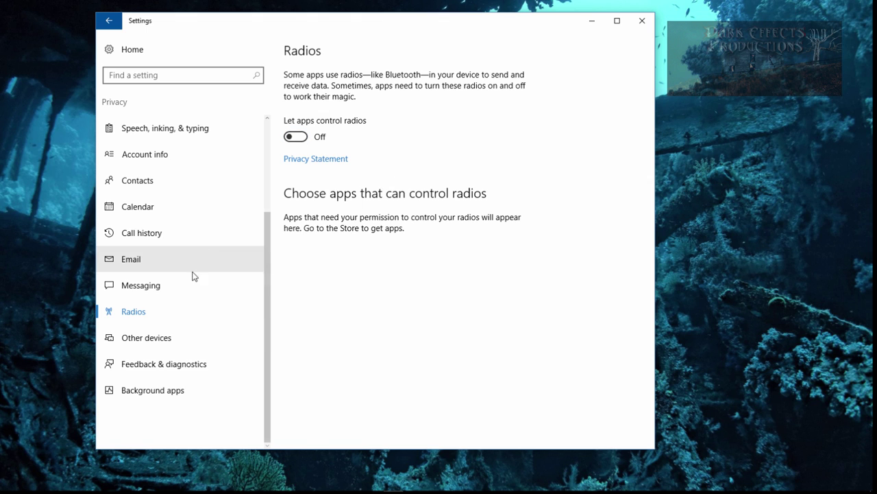
left_click(165, 345)
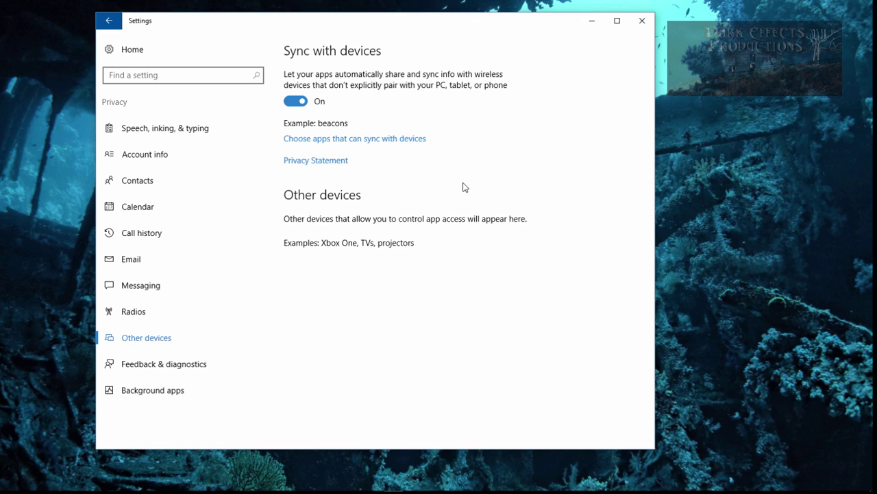
left_click(293, 101)
- Review the feedback and diagnostics options for sending device data to Microsoft, keeping Basic selected
left_click(146, 371)
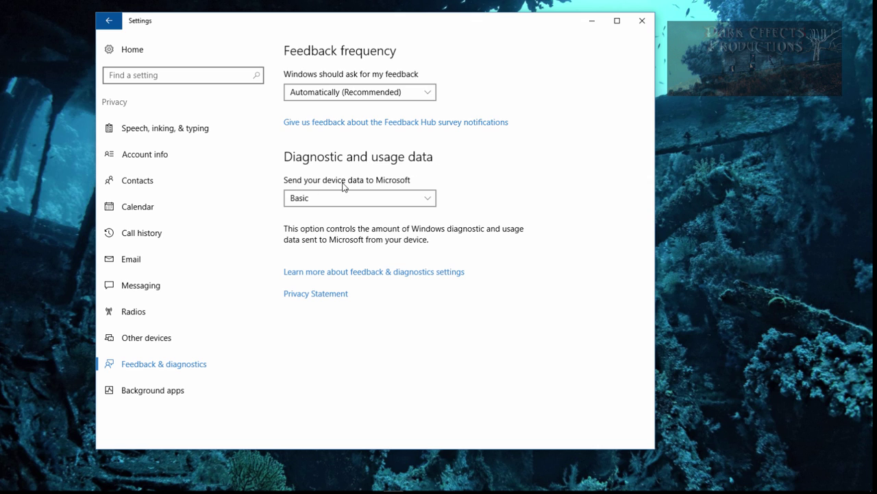
left_click(405, 195)
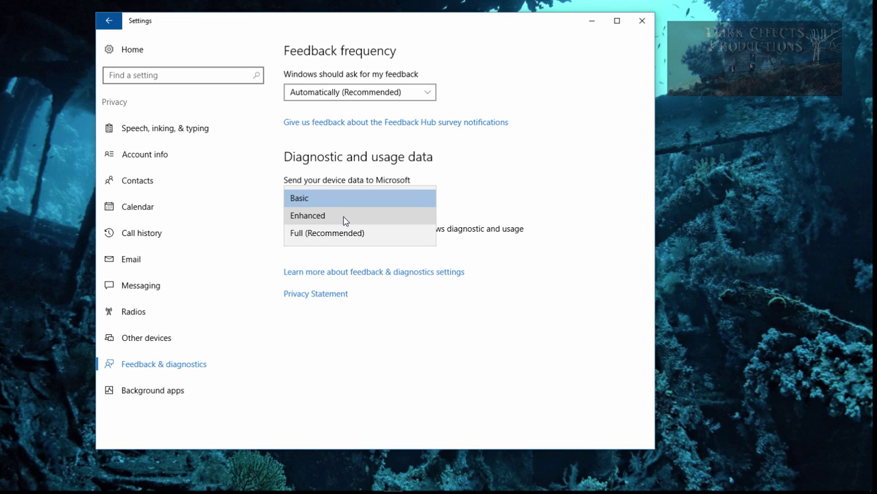
left_click(483, 188)
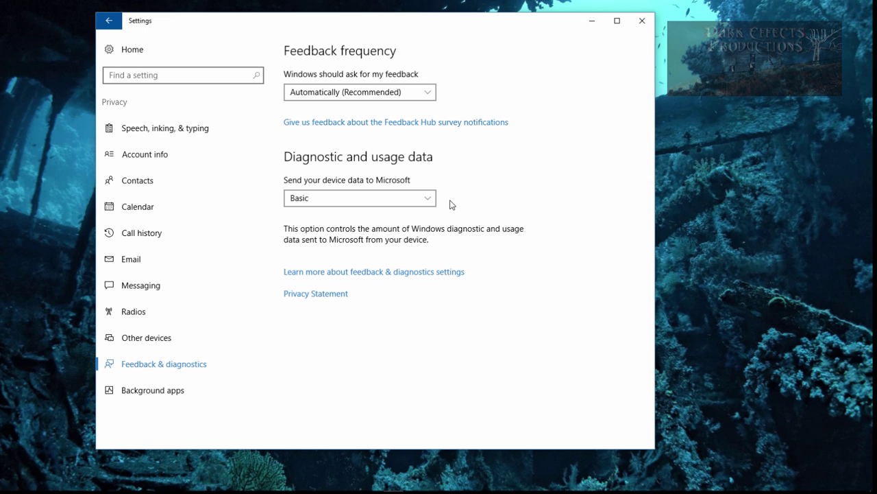
- Turn off background running for the apps from 3D Builder through Movies & TV, leaving Alarms & Clock and Calculator on
left_click(161, 390)
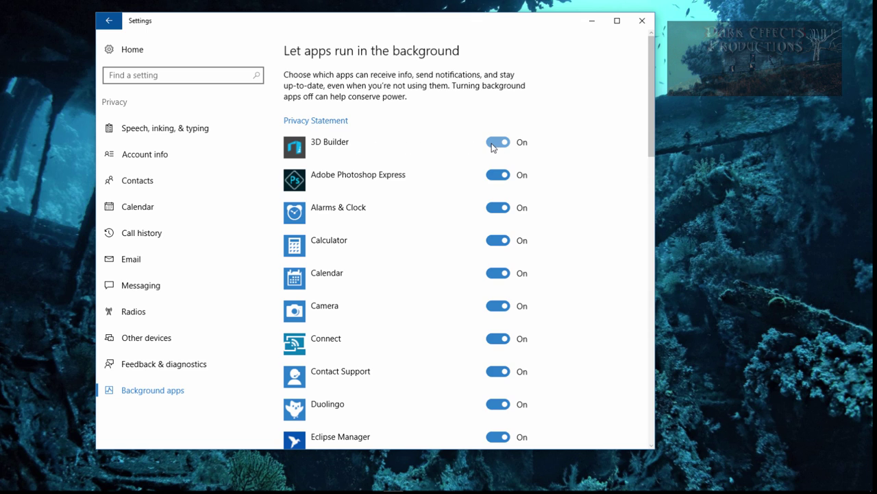
left_click(492, 144)
left_click(496, 176)
left_click(498, 207)
left_click(498, 240)
scroll(498, 274, "down", 3)
left_click(499, 278)
scroll(498, 274, "down", 3)
left_click(499, 313)
scroll(499, 274, "down", 4)
left_click(499, 288)
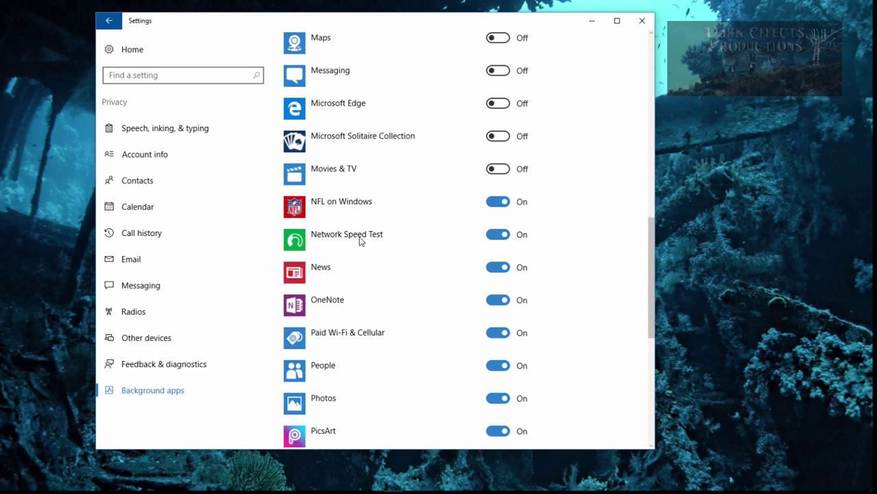
- Turn off background running for the apps from NFL on Windows through Weather, leaving Settings and The Weather Channel on
left_click(499, 201)
left_click(498, 235)
scroll(498, 274, "down", 10)
left_click(497, 309)
left_click(497, 378)
scroll(499, 308, "down", 3)
left_click(497, 364)
scroll(652, 364, "up", 3)
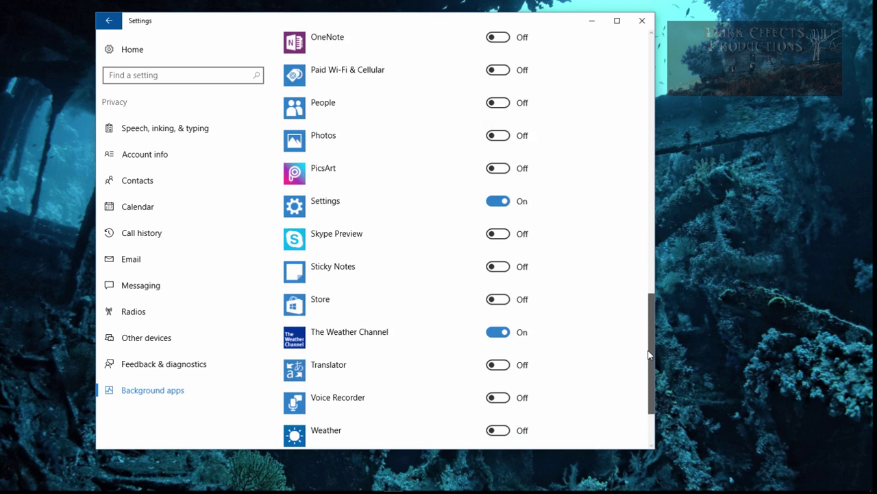
mouse_move(650, 354)
left_mouse_down()
mouse_move(655, 108)
mouse_move(649, 386)
mouse_move(629, 85)
mouse_move(626, 96)
left_mouse_up()
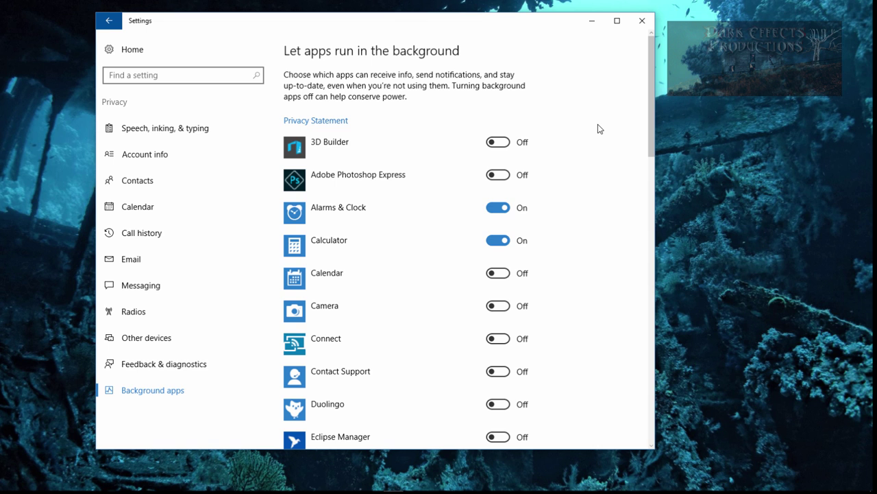
- Open Task Manager and place its window beside the Settings window
left_click_drag(446, 28, 465, 26)
right_click(676, 483)
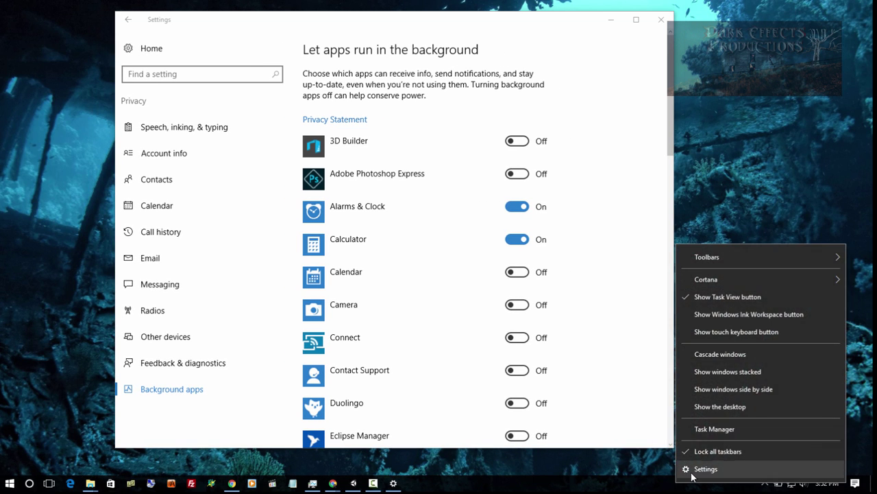
left_click(715, 430)
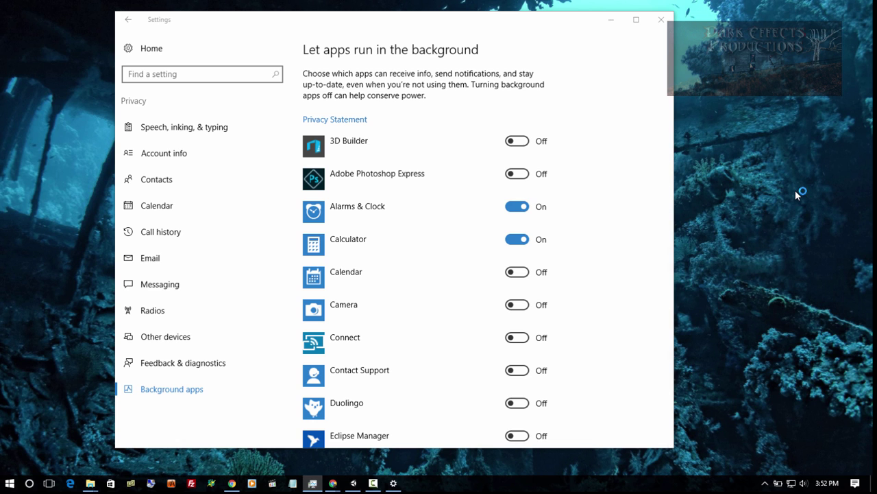
left_click_drag(565, 103, 699, 56)
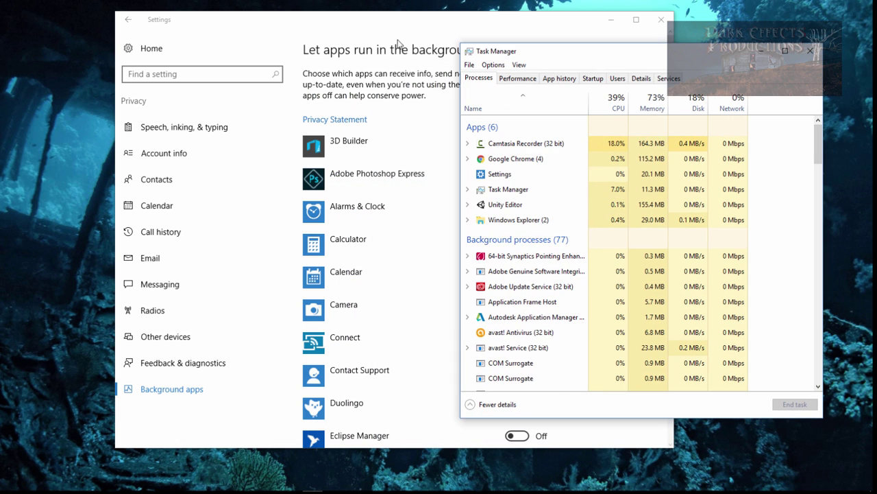
left_click_drag(411, 24, 267, 31)
left_click_drag(621, 55, 681, 35)
- Examine the background processes listed in Task Manager
scroll(649, 239, "down", 5)
scroll(619, 244, "down", 10)
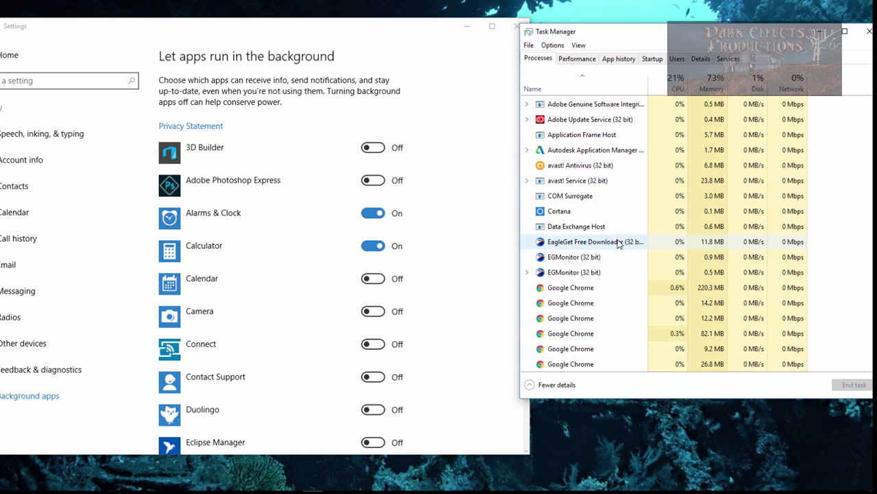
scroll(619, 245, "down", 4)
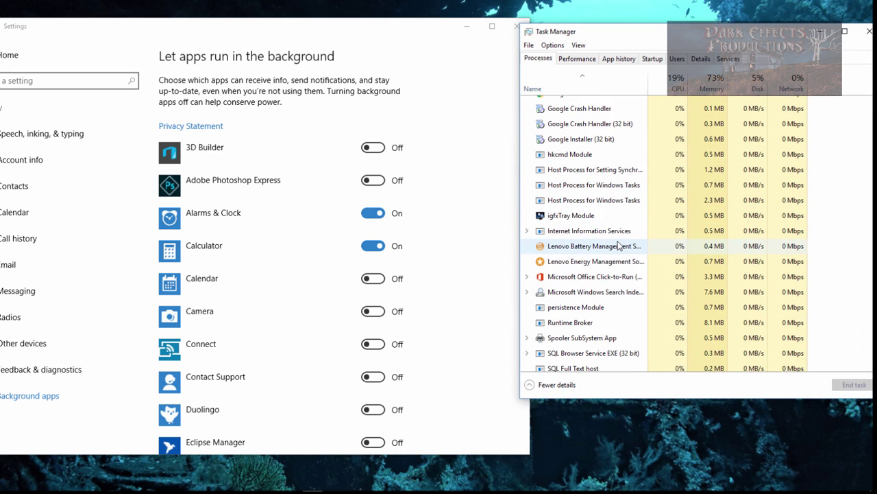
scroll(619, 245, "up", 2)
scroll(618, 243, "up", 5)
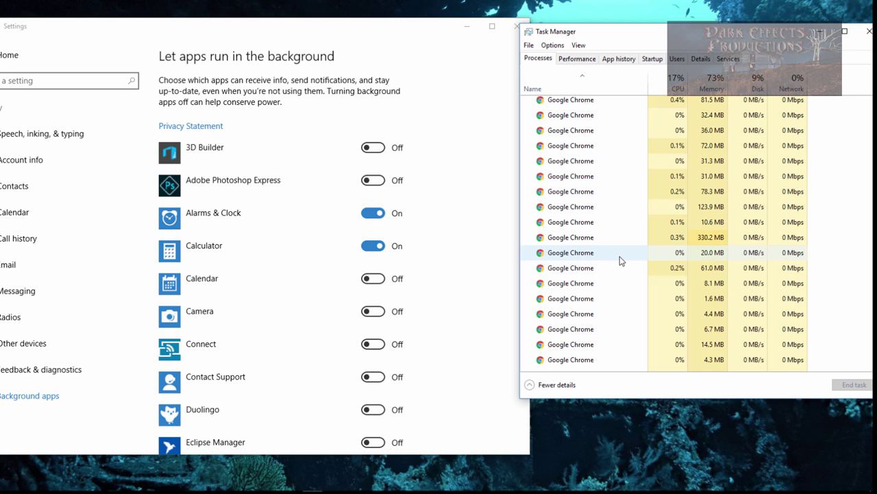
- Compare the background processes in Task Manager with the apps in the Background apps list
scroll(621, 261, "down", 2)
scroll(620, 255, "down", 5)
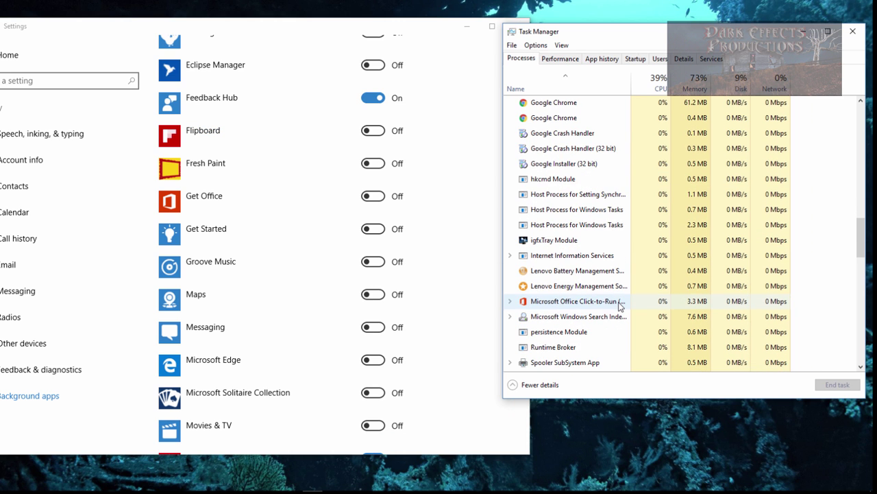
scroll(620, 305, "down", 5)
scroll(620, 305, "down", 1)
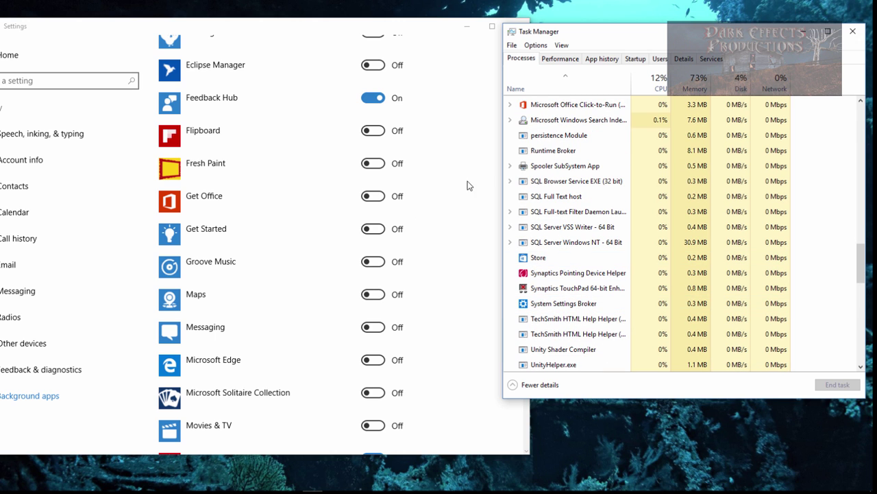
left_click(478, 70)
left_click_drag(525, 184, 505, 356)
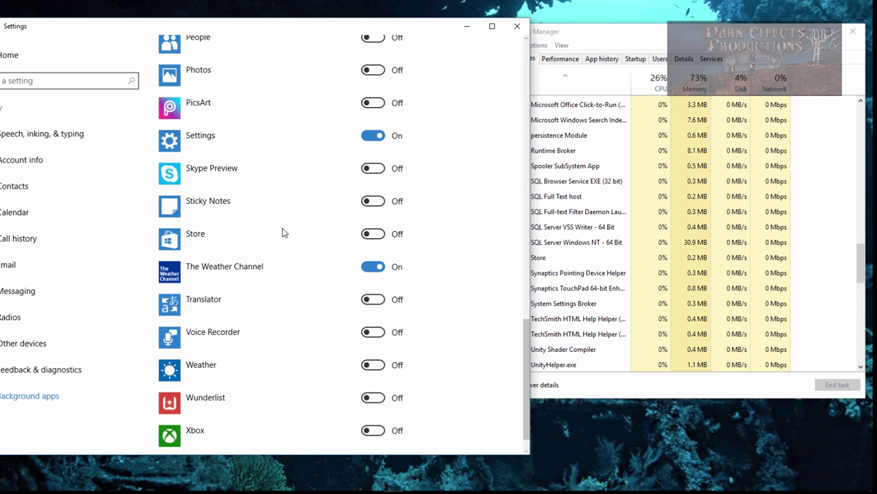
- Check the actions available for the Store process and examine the remaining background and Windows processes in Task Manager
left_click(734, 42)
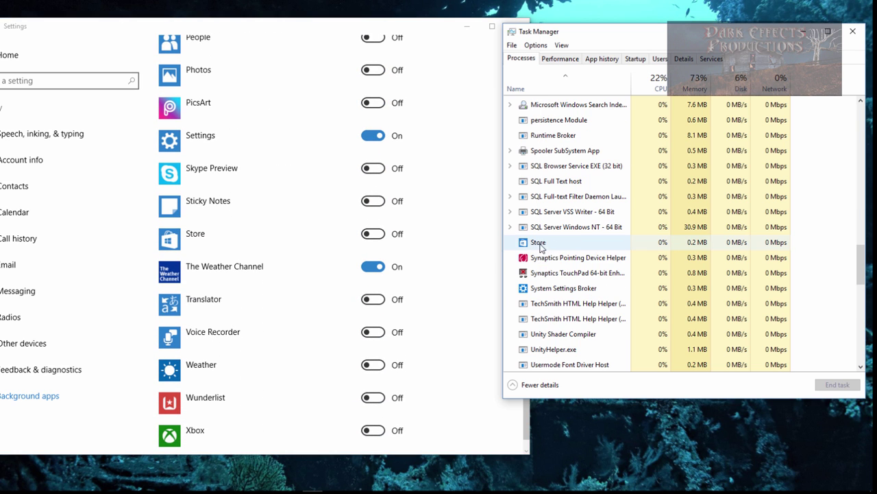
right_click(565, 246)
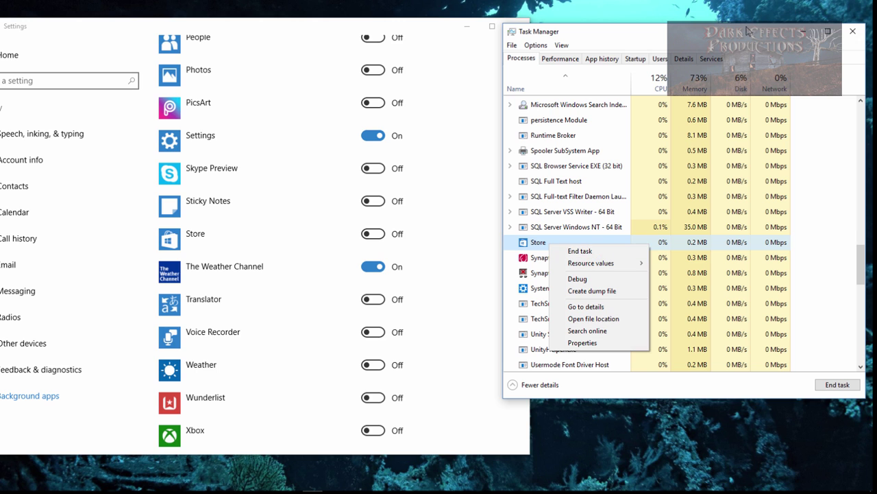
key("Escape")
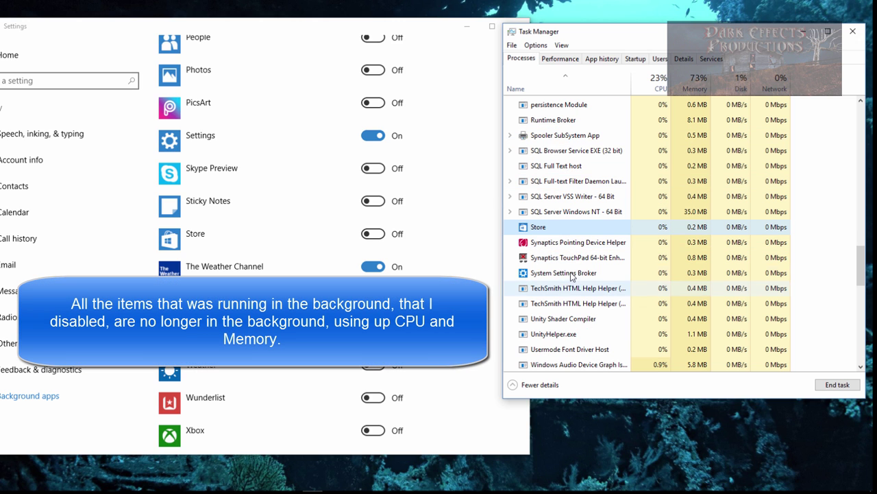
scroll(601, 228, "down", 4)
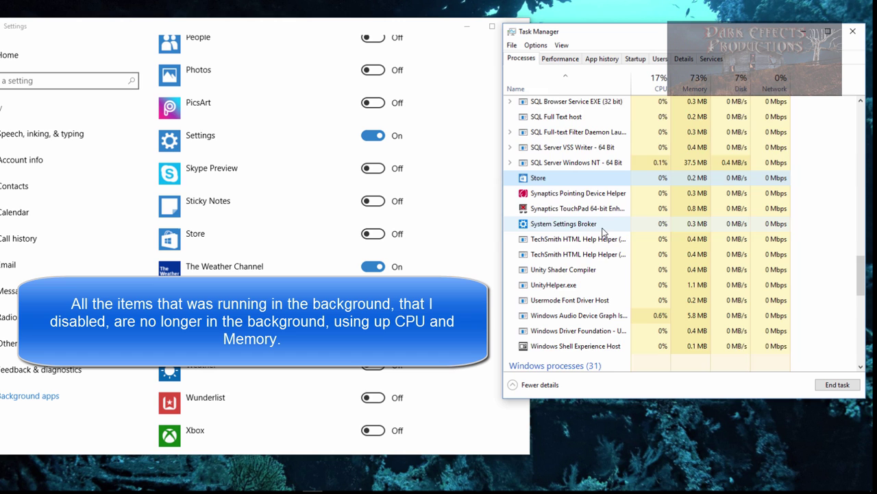
scroll(603, 233, "down", 7)
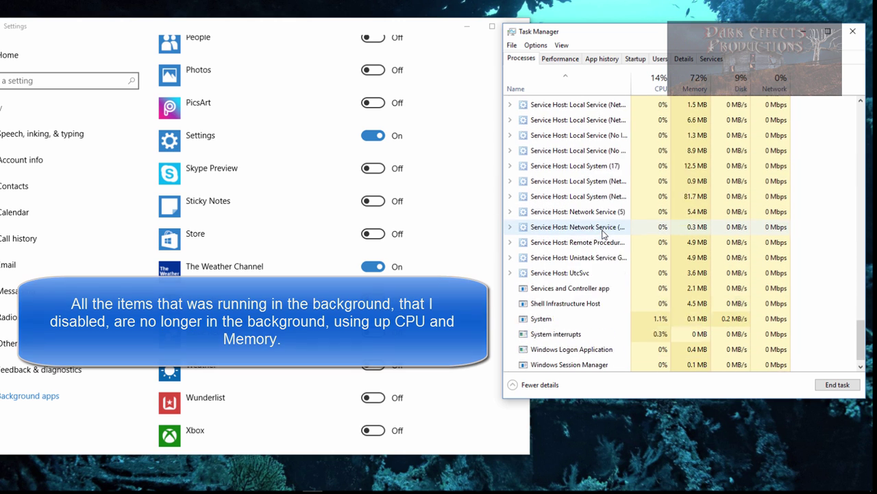
scroll(604, 234, "up", 6)
scroll(603, 234, "up", 5)
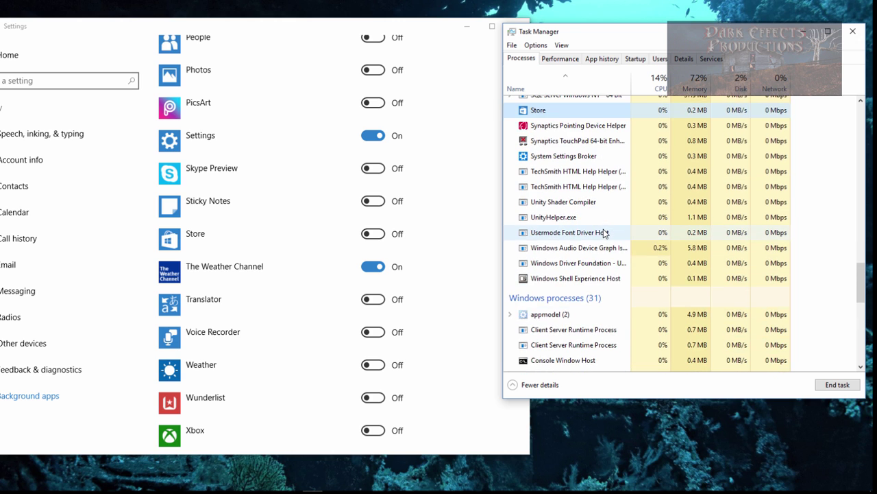
scroll(603, 234, "up", 2)
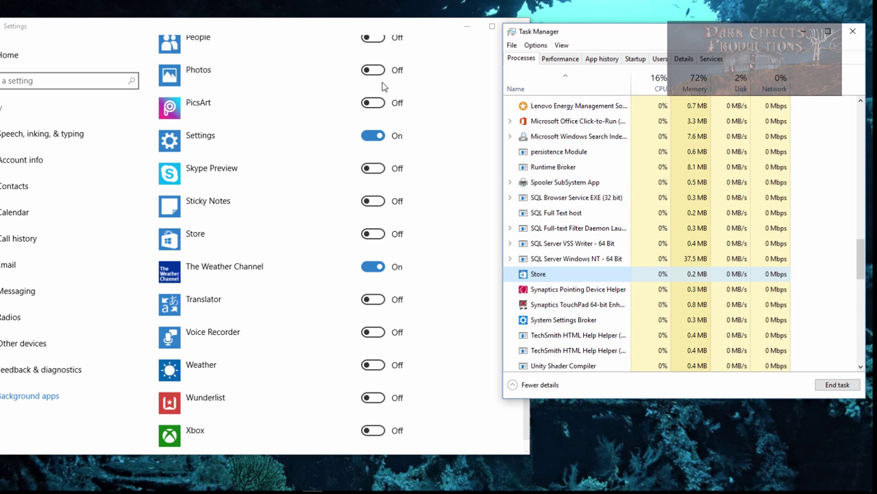
- Move the Settings window over Task Manager so the whole privacy category list is in view, and return to the first background apps
left_click_drag(308, 26, 472, 26)
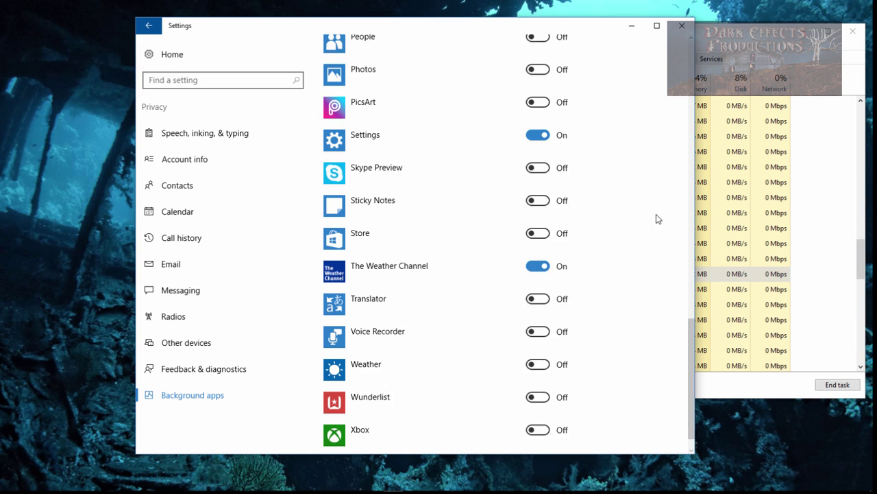
scroll(651, 213, "up", 10)
scroll(652, 205, "up", 3)
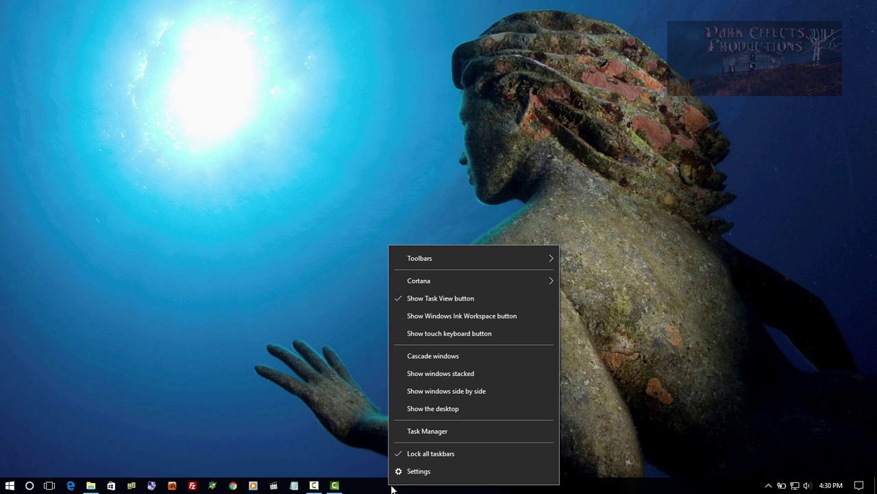
- Review the background processes in a newly opened Task Manager window and minimize it when done
left_click(437, 432)
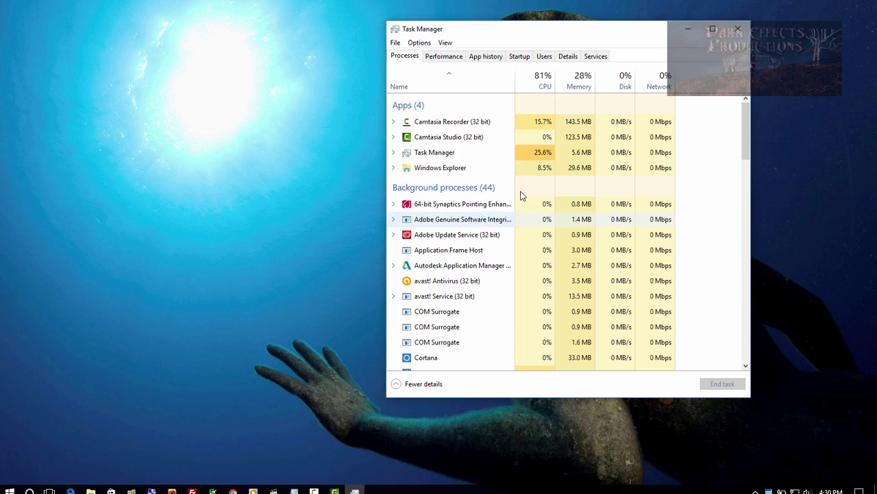
scroll(483, 158, "down", 1)
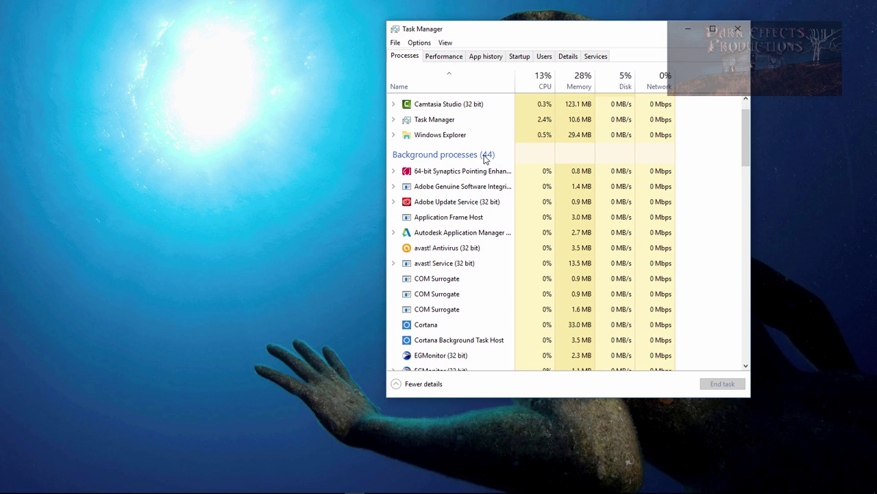
scroll(487, 161, "down", 5)
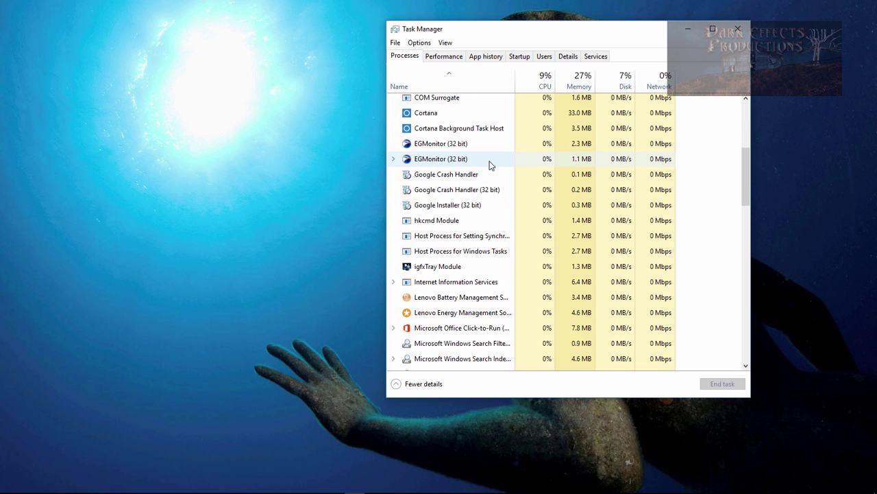
scroll(490, 164, "down", 3)
scroll(490, 164, "up", 4)
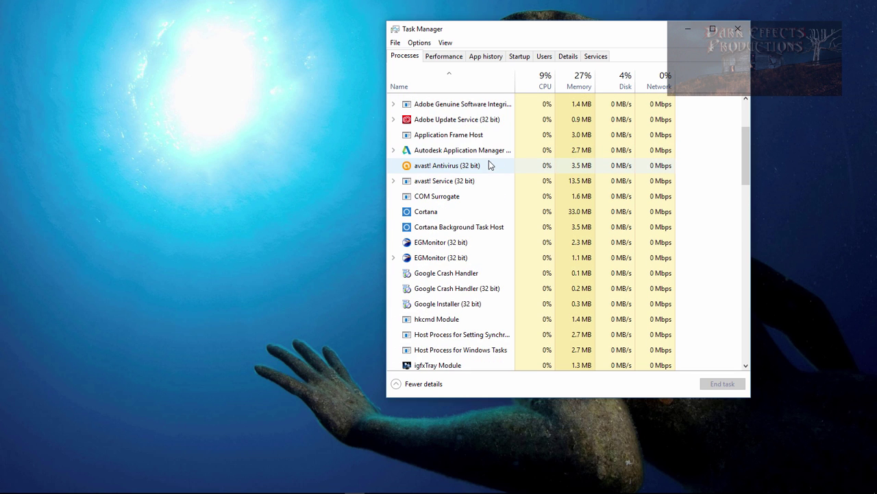
scroll(490, 165, "up", 2)
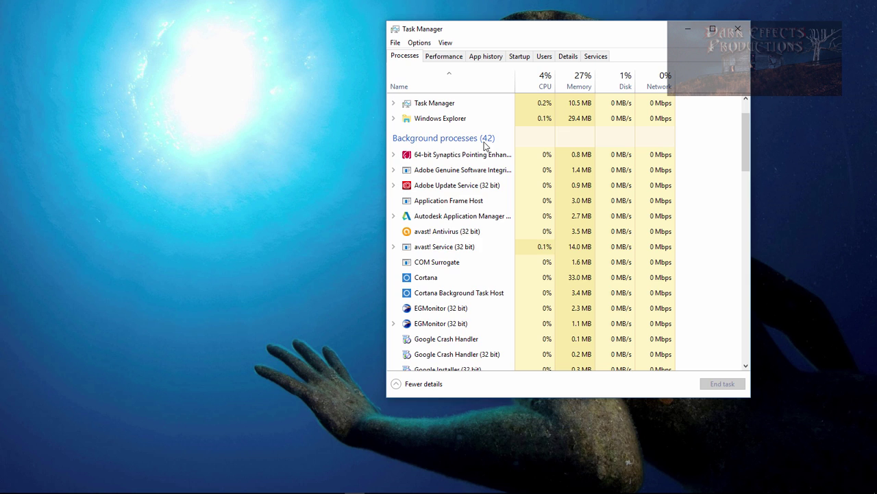
scroll(486, 246, "down", 2)
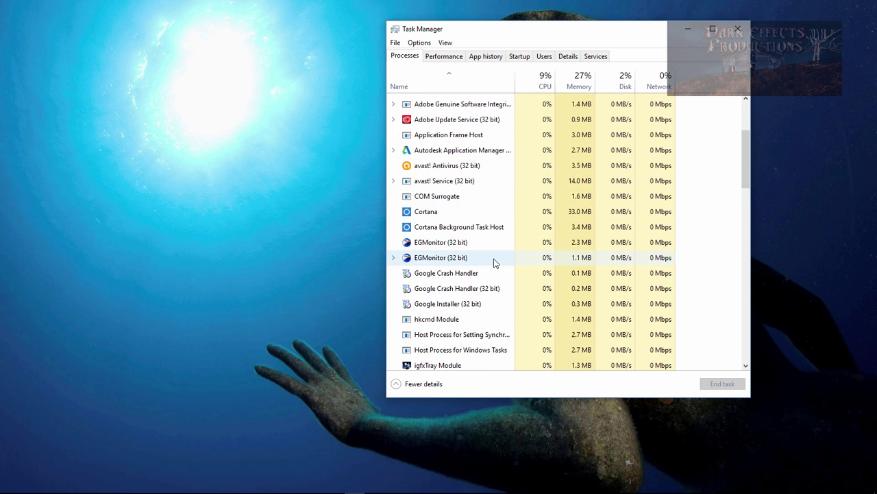
scroll(494, 261, "down", 6)
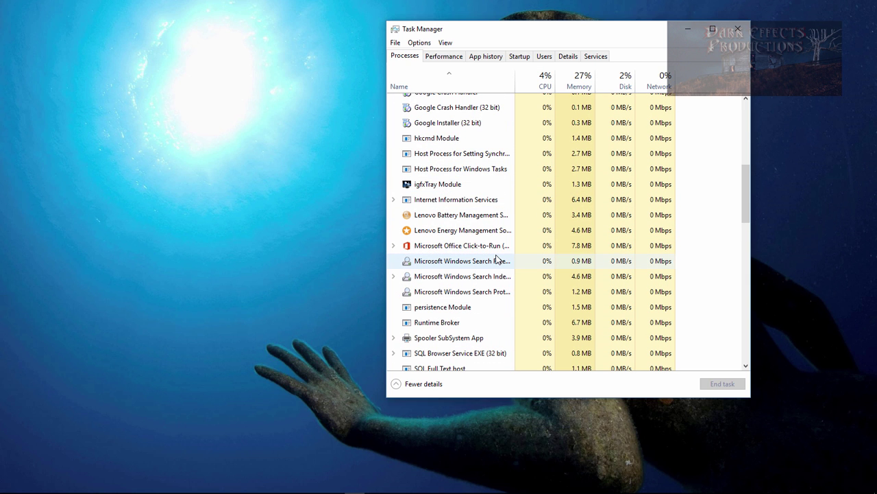
left_click(688, 31)
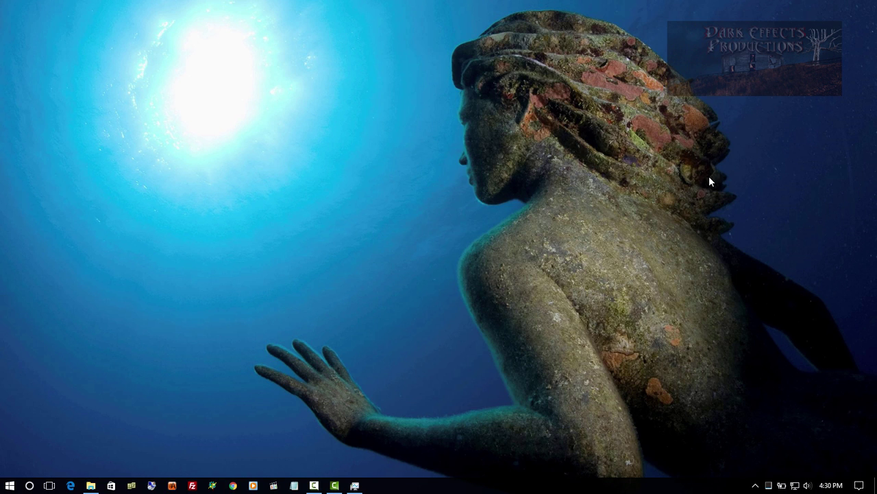